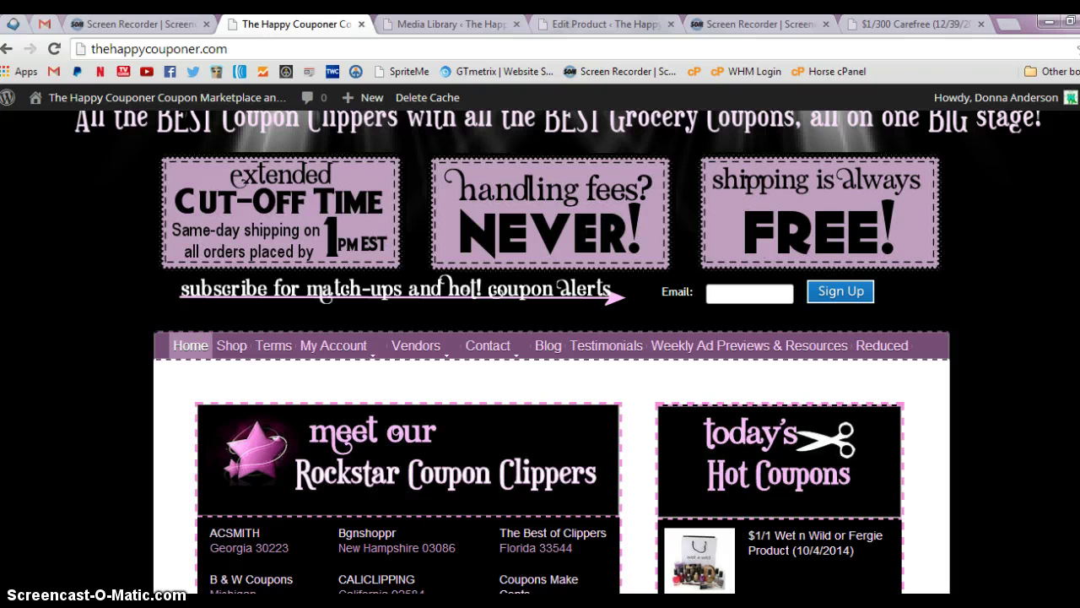
key(alt+Tab)
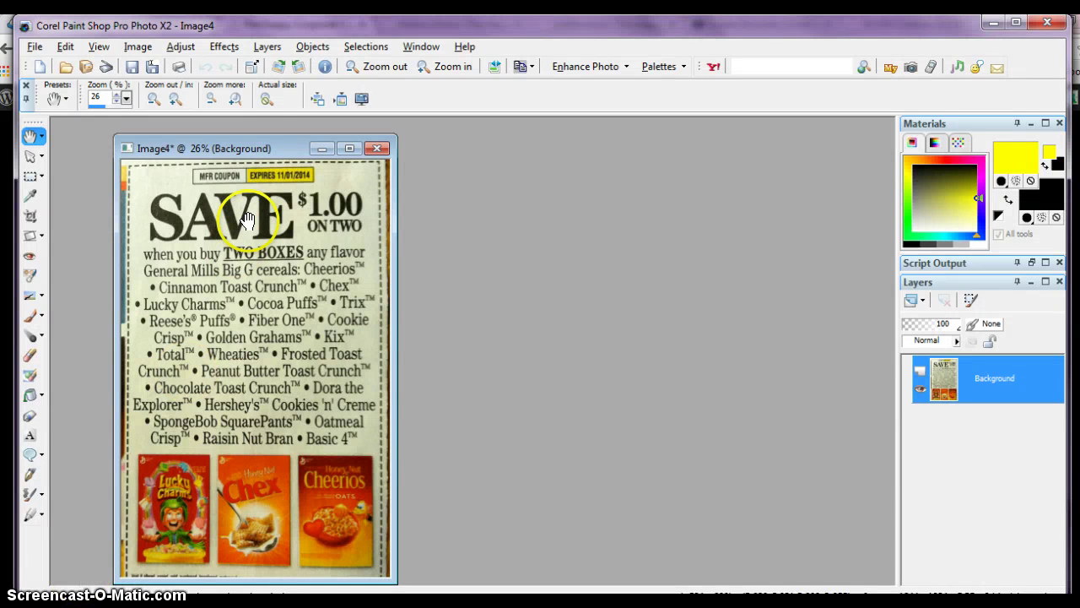
drag(258, 148, 345, 134)
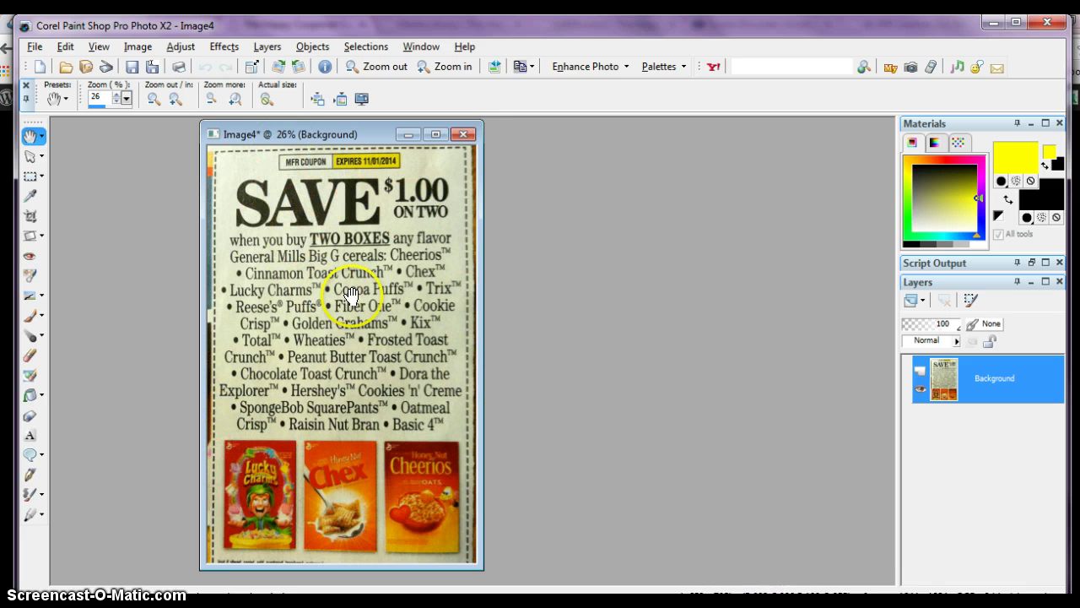
scroll(351, 296, up, 2)
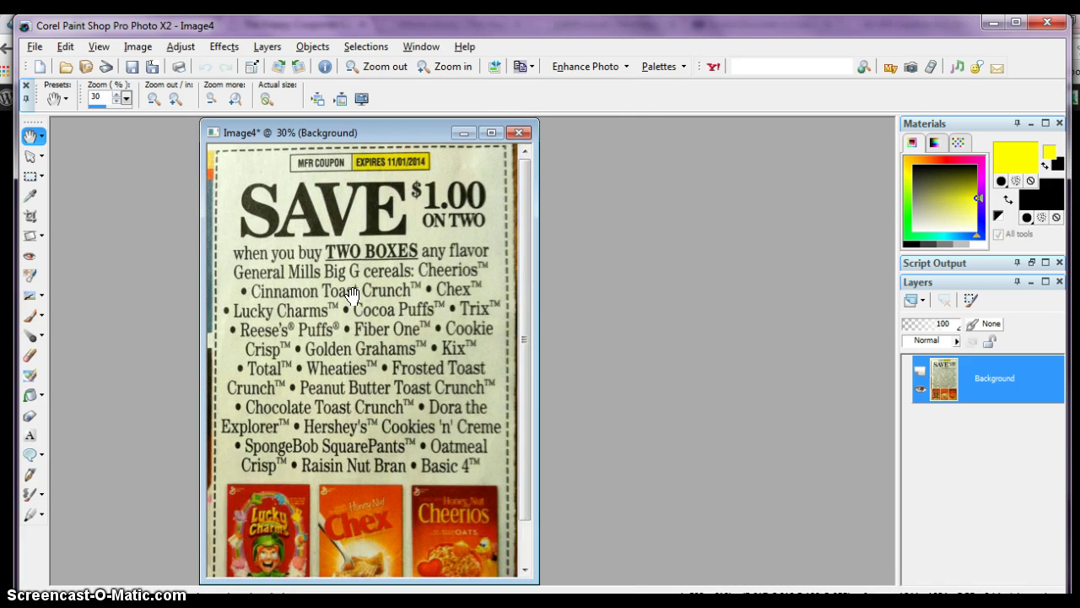
scroll(352, 296, up, 5)
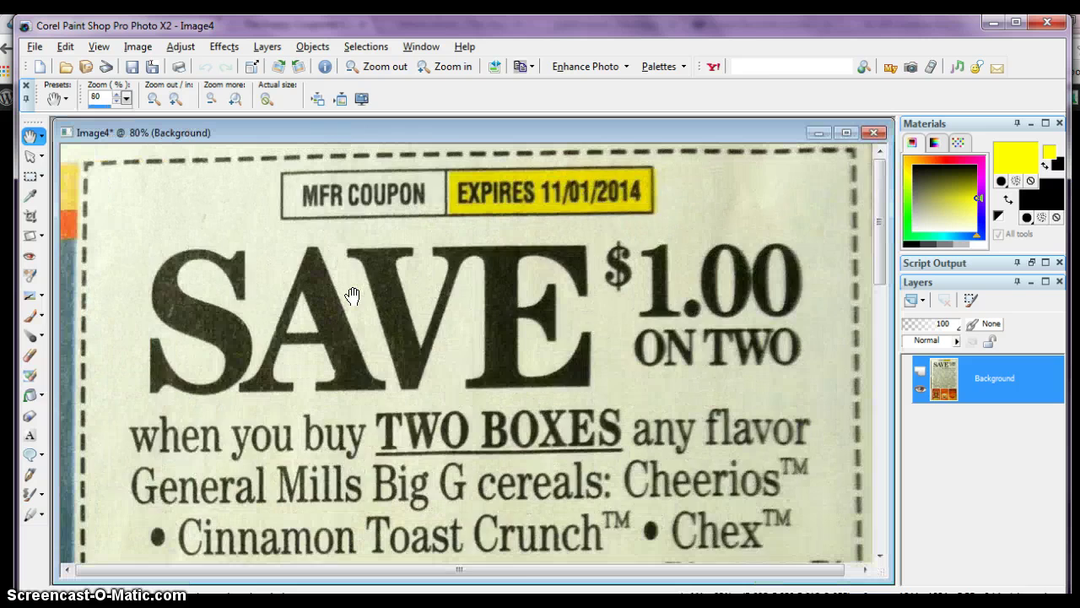
scroll(351, 295, up, 1)
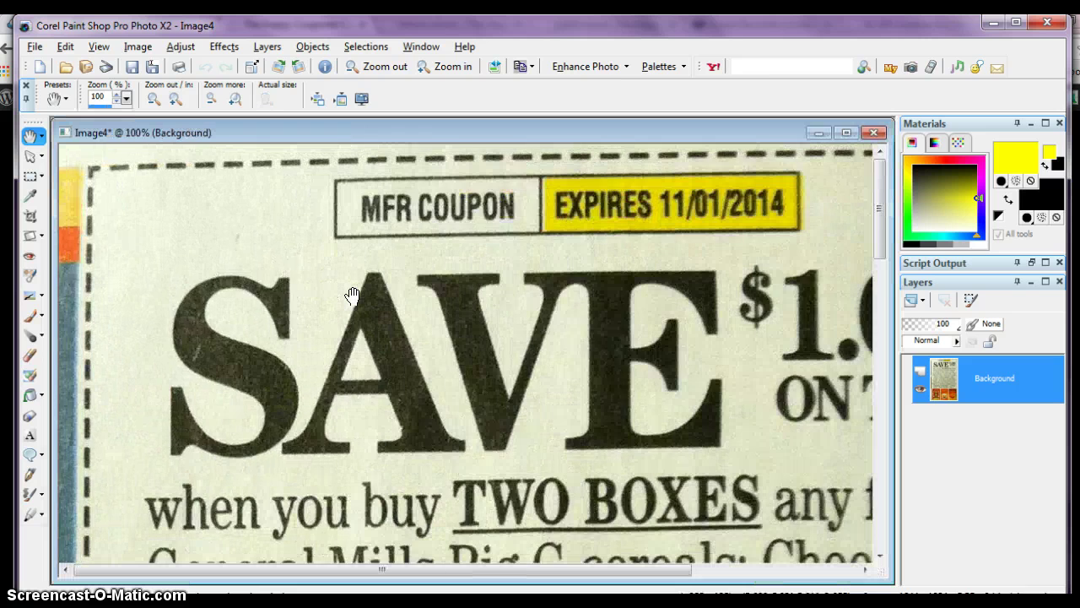
drag(881, 192, 863, 221)
scroll(462, 293, down, 1)
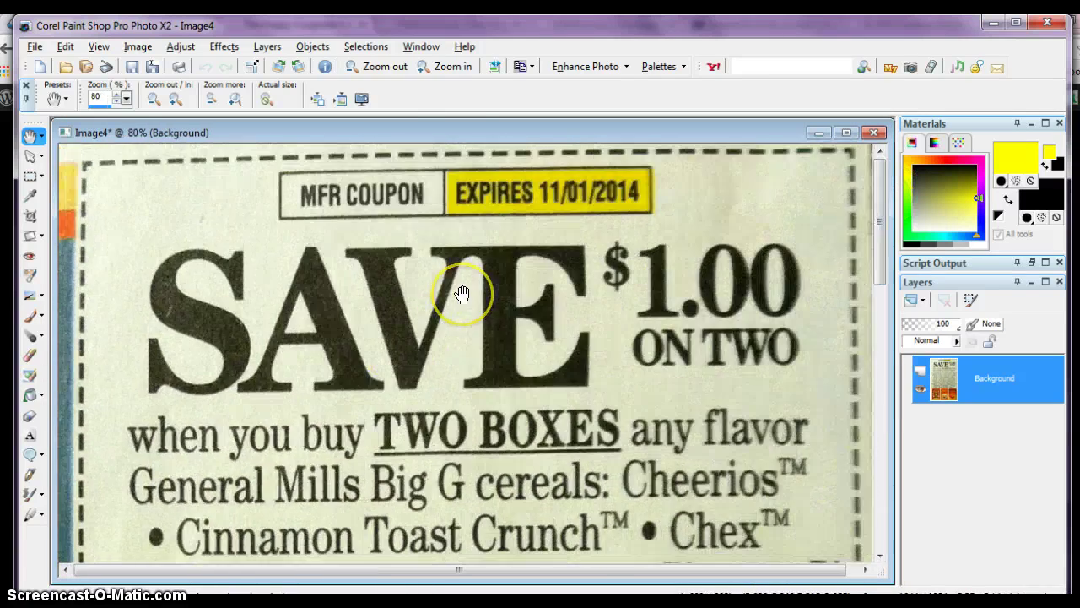
scroll(462, 293, down, 2)
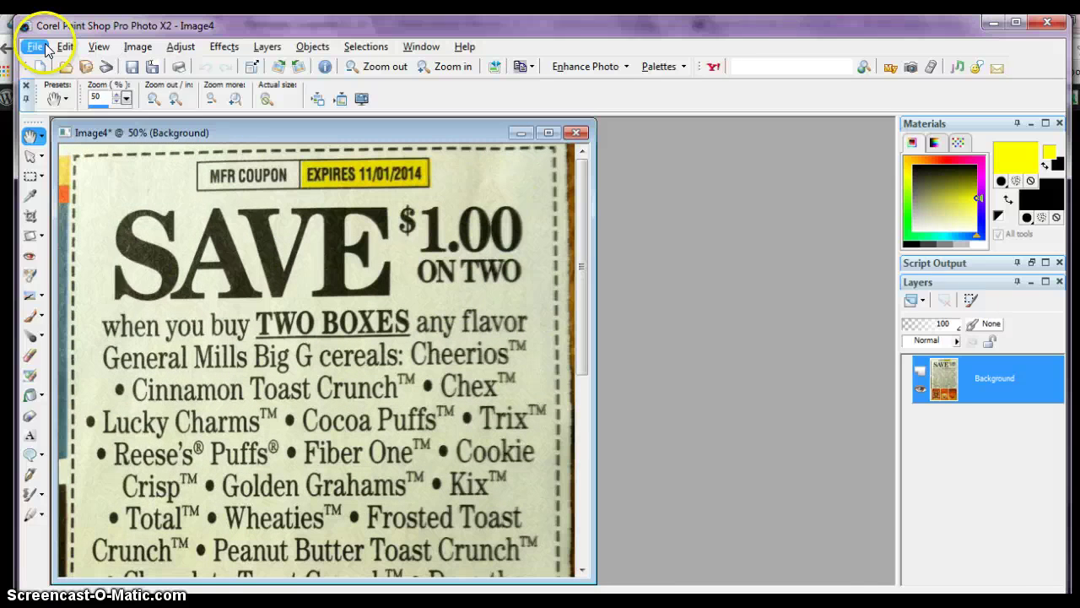
click(37, 52)
Create a 250 × 250 pixel transparent image, Image5, and place it beside the coupon.
key(Escape)
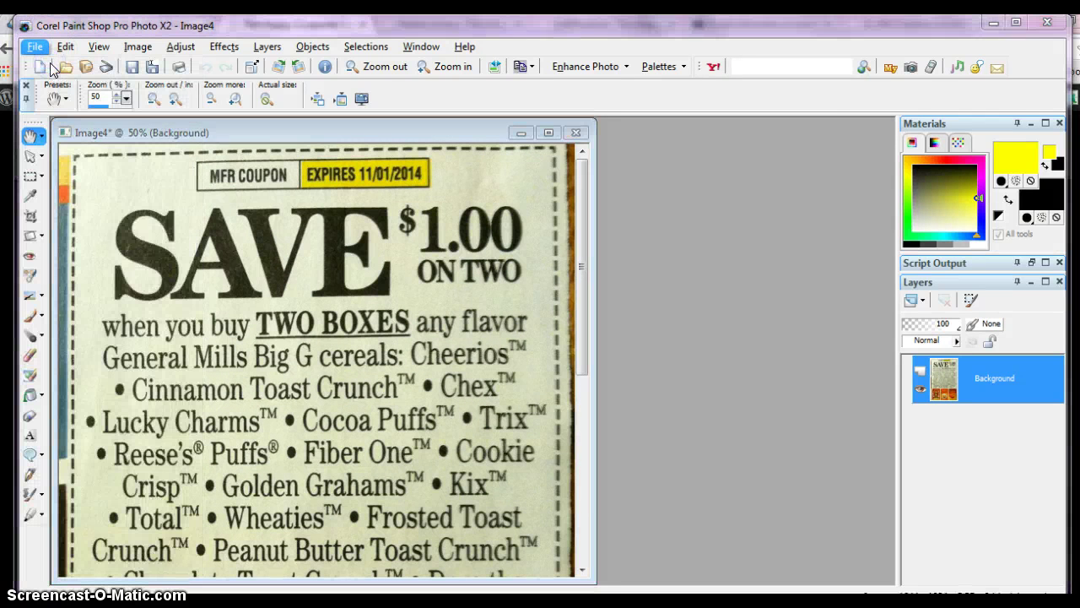
key(ctrl+n)
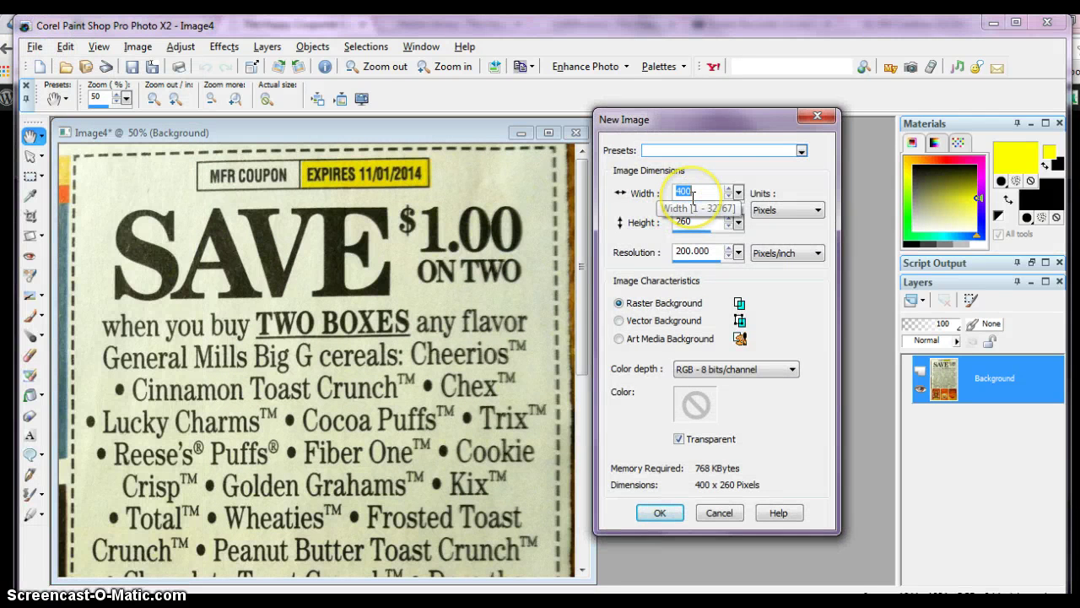
text(250)
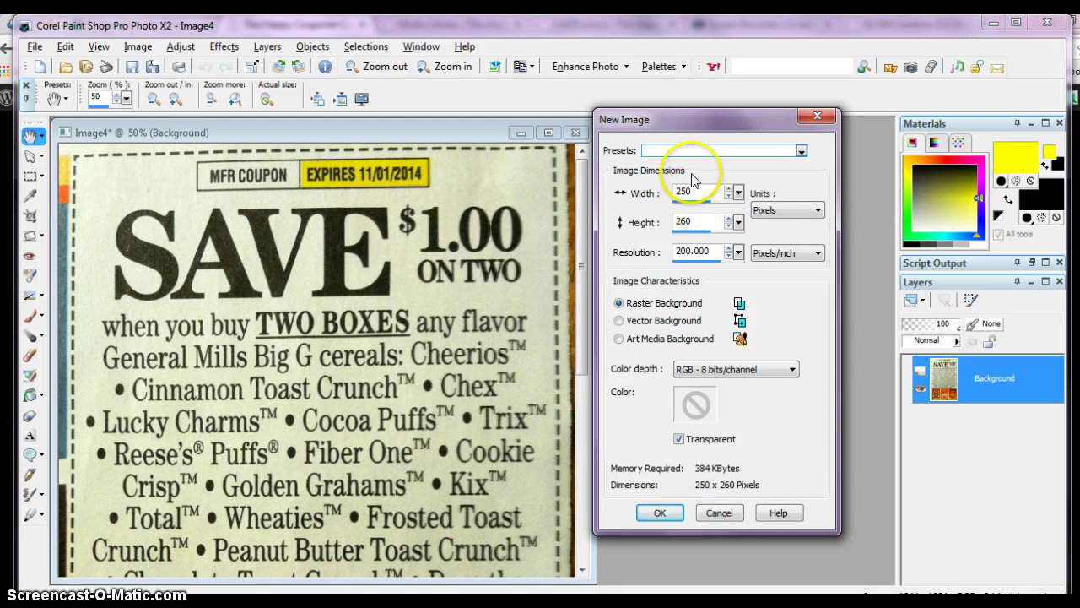
double_click(708, 224)
text(25)
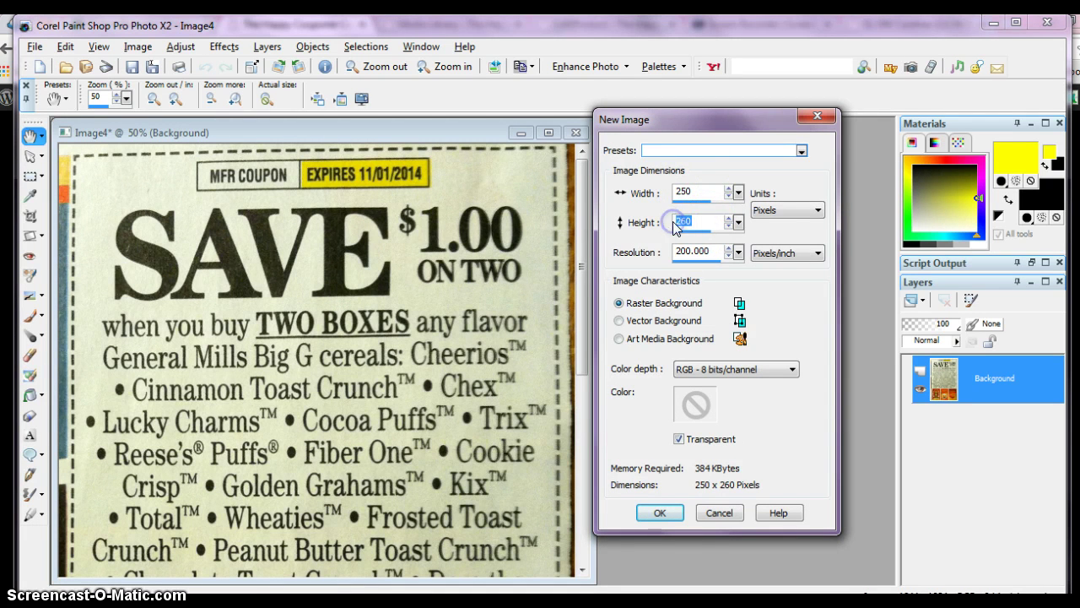
text(0)
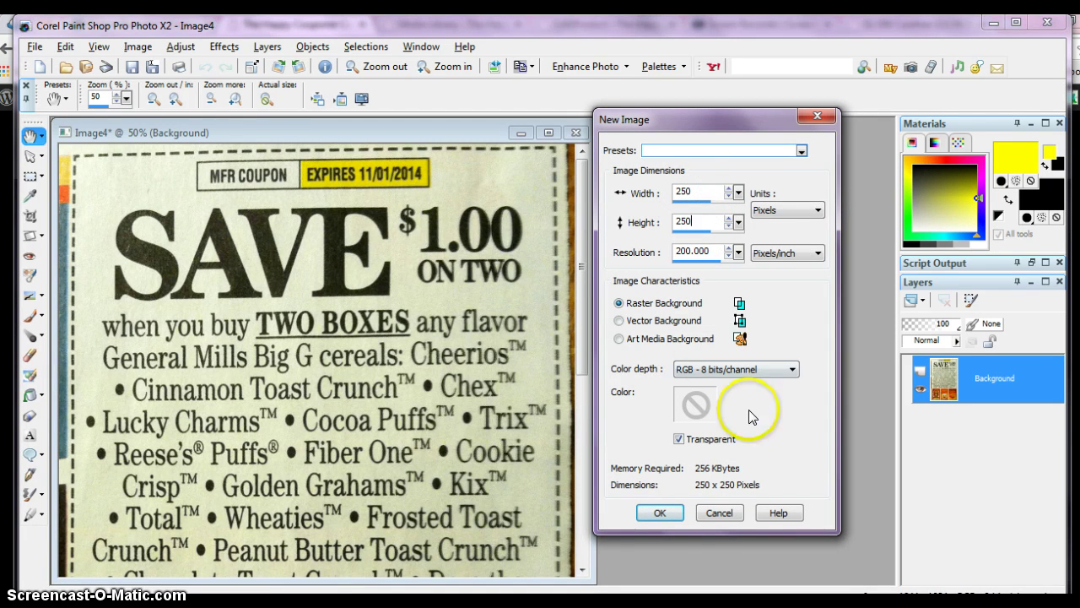
click(658, 513)
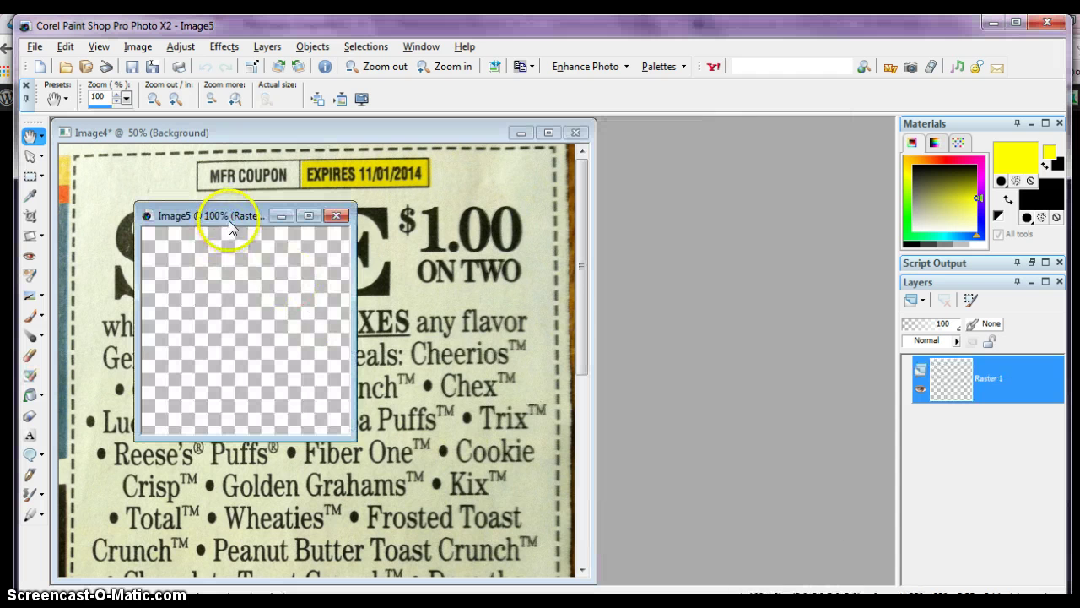
drag(228, 217, 694, 195)
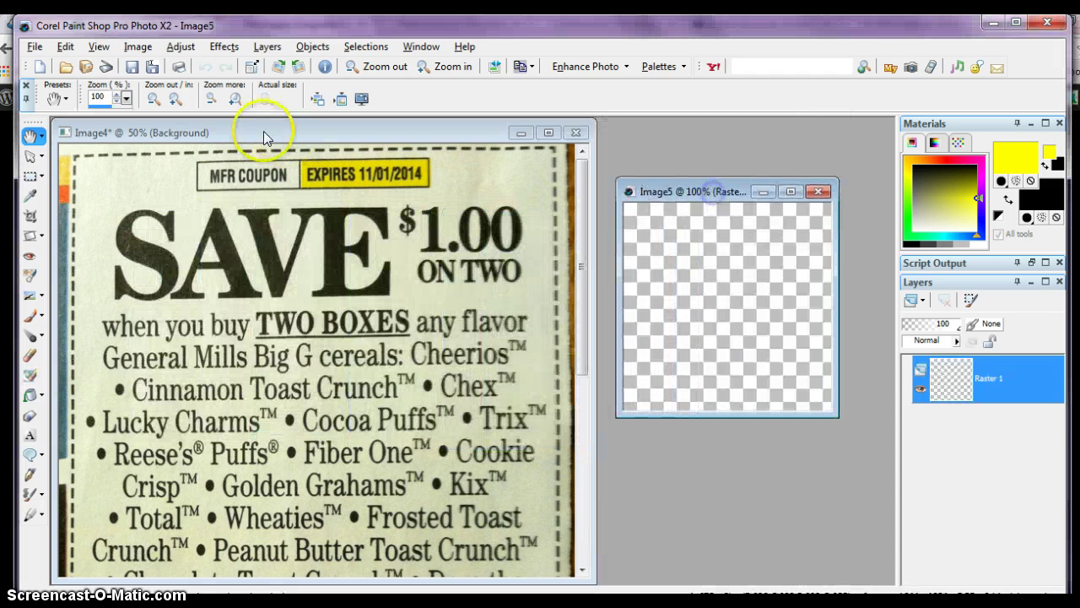
Zoom the coupon out, nudge Image5 left, and bring up Resize for the coupon.
click(221, 208)
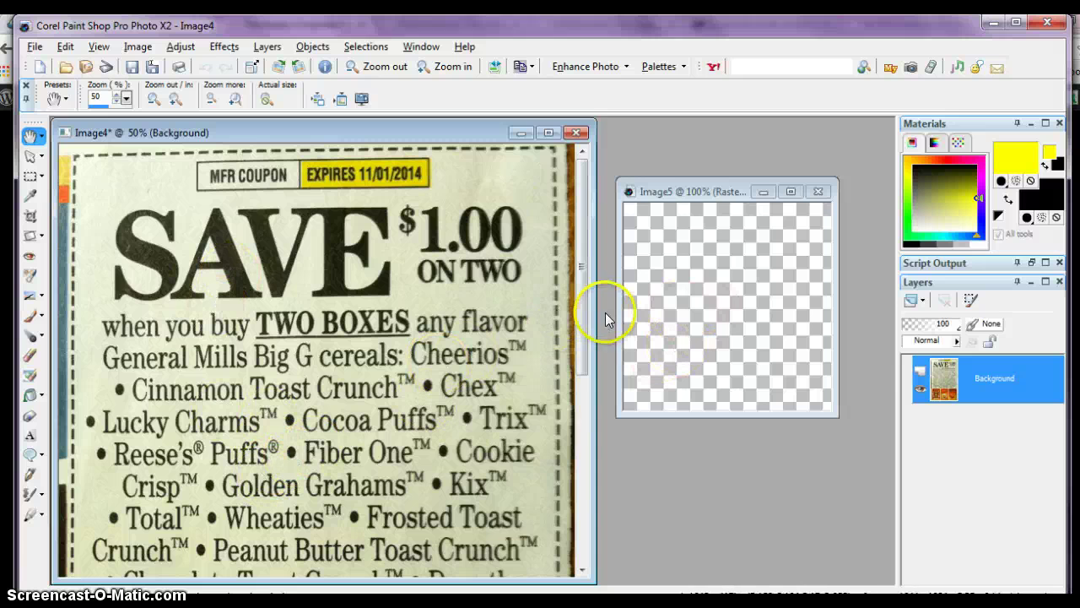
scroll(434, 311, down, 2)
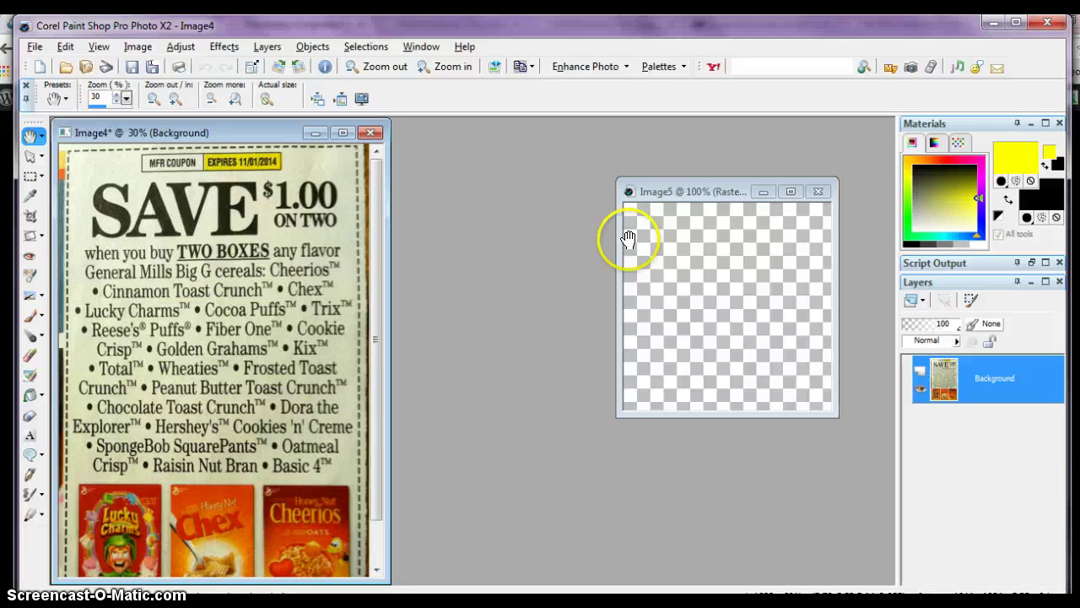
click(718, 192)
drag(717, 192, 669, 185)
click(208, 135)
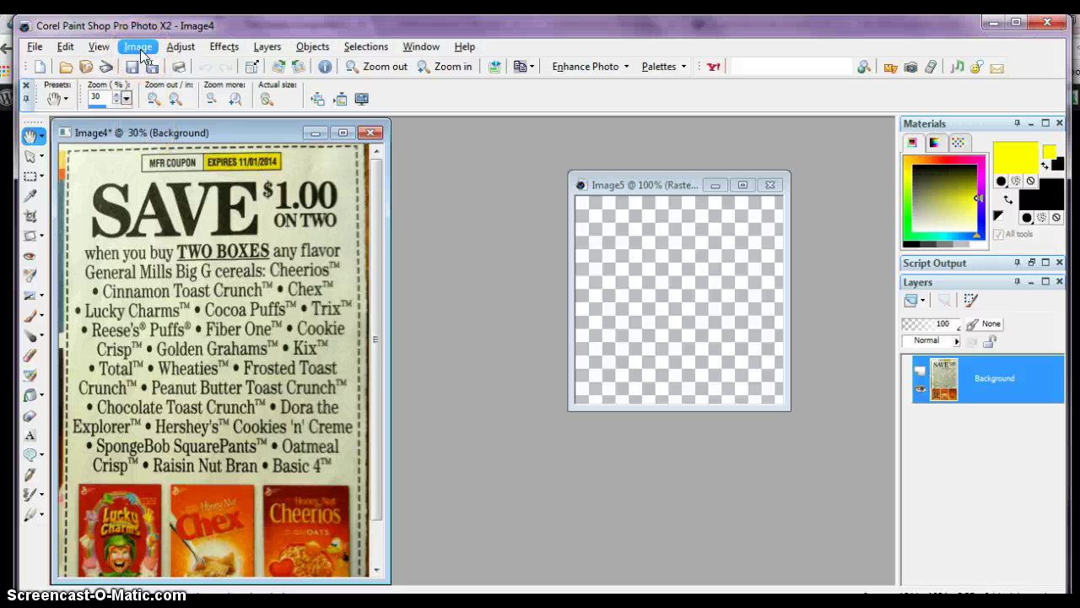
click(141, 49)
click(140, 49)
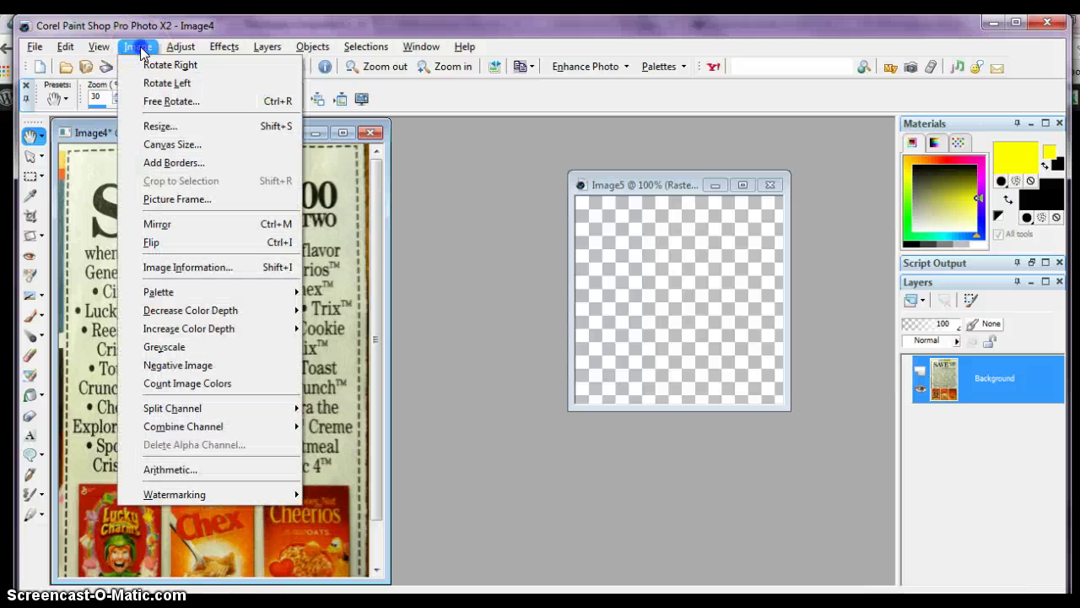
Resize the coupon image to 30 percent width.
click(150, 125)
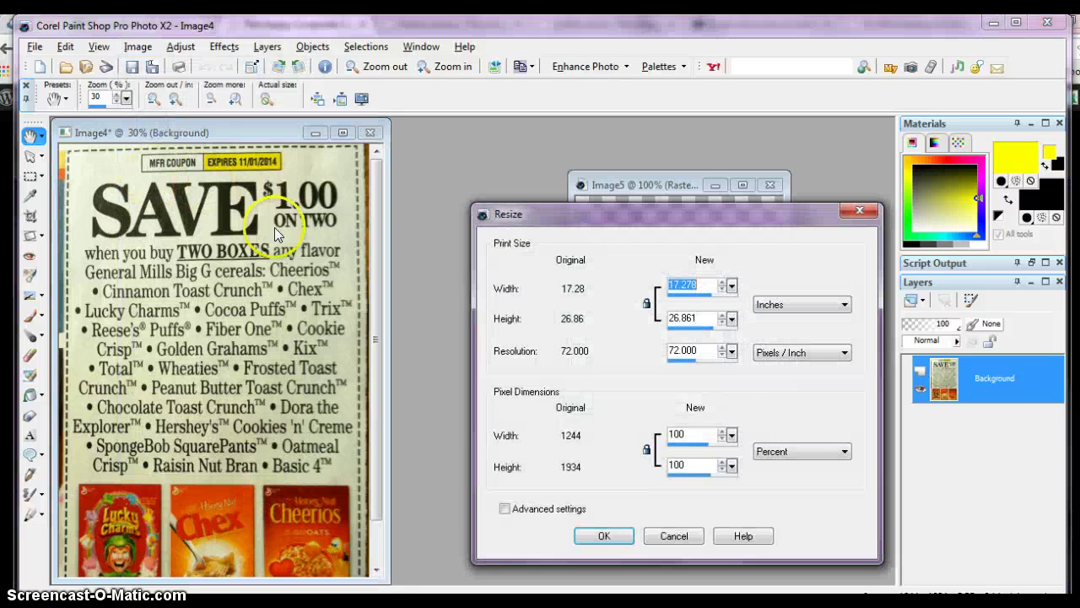
click(686, 439)
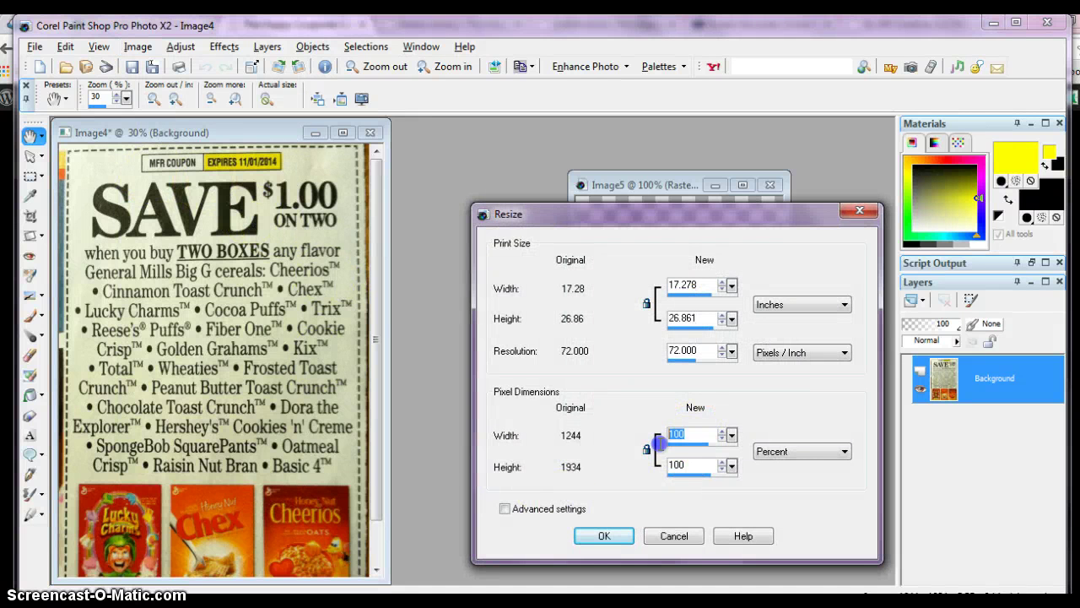
double_click(679, 434)
text(30)
key(Return)
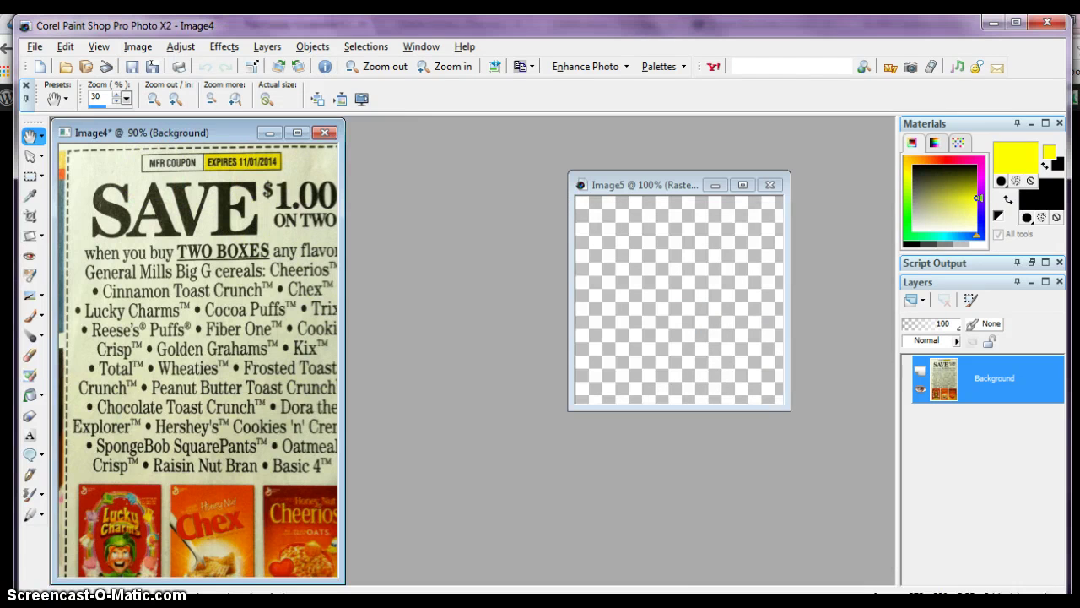
click(180, 135)
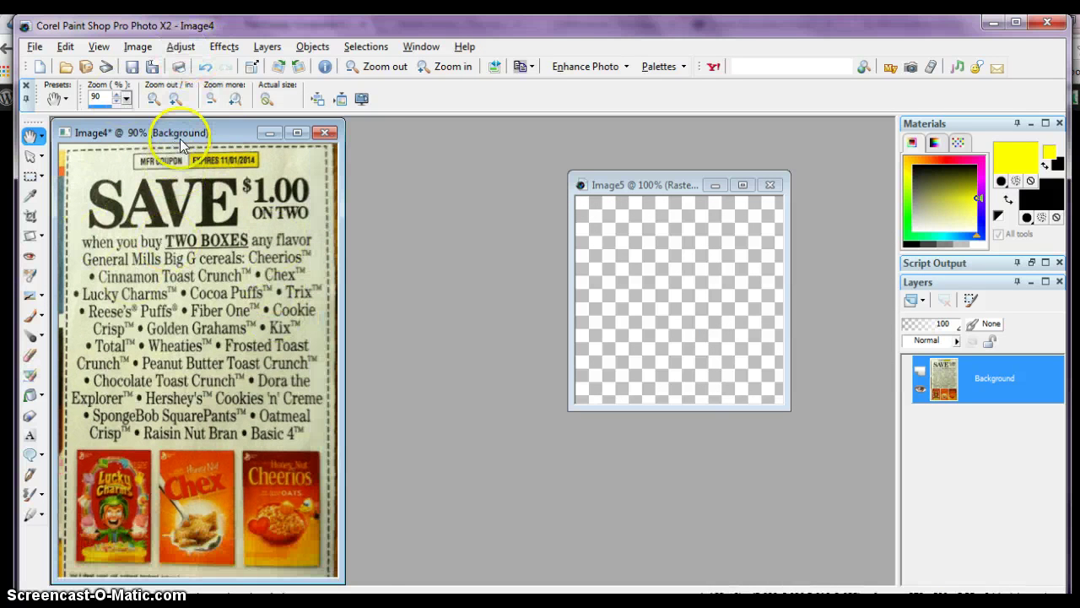
click(173, 199)
scroll(172, 200, up, 1)
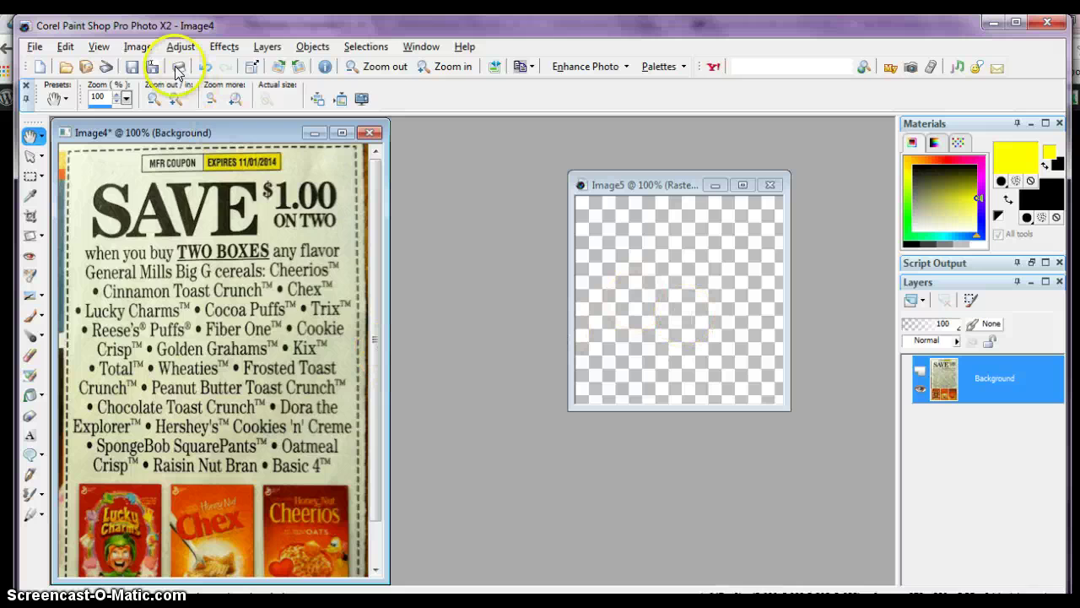
Resize the coupon to 50 percent instead and move its window next to Image5.
click(137, 46)
click(157, 127)
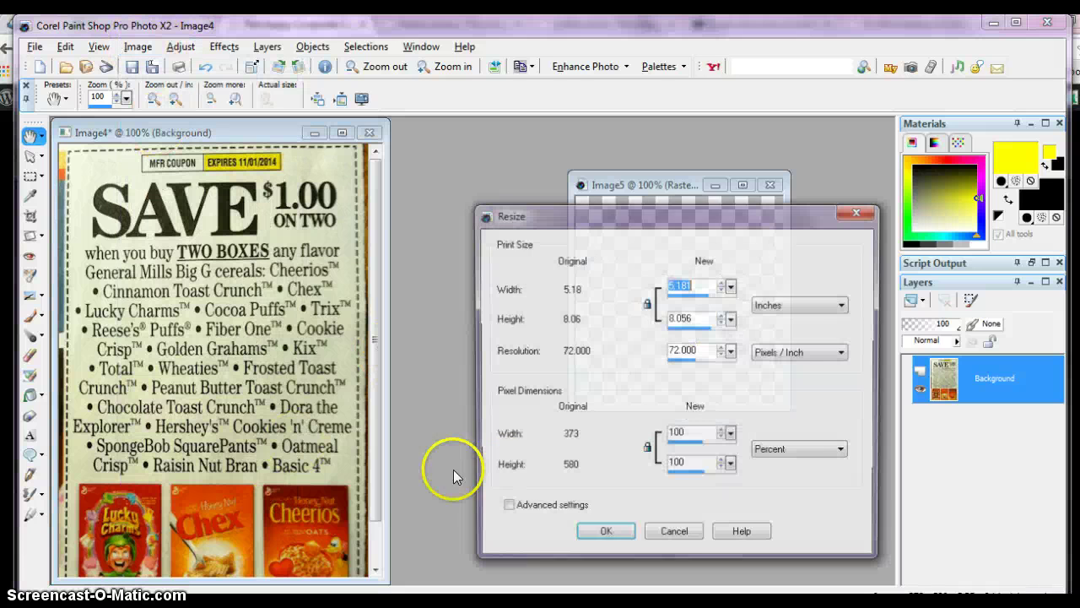
double_click(680, 434)
text(50)
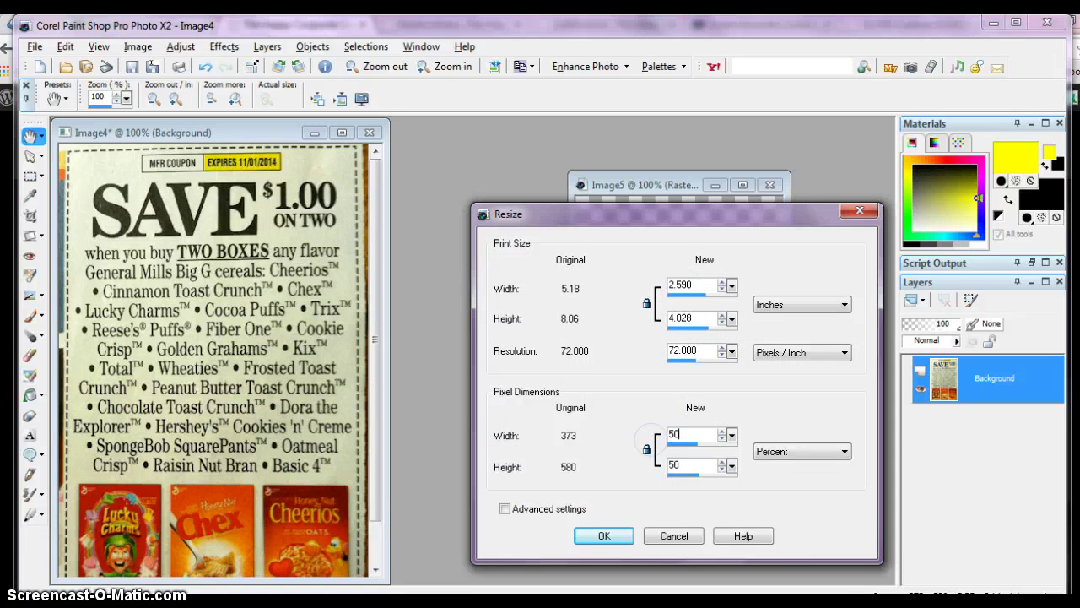
key(Return)
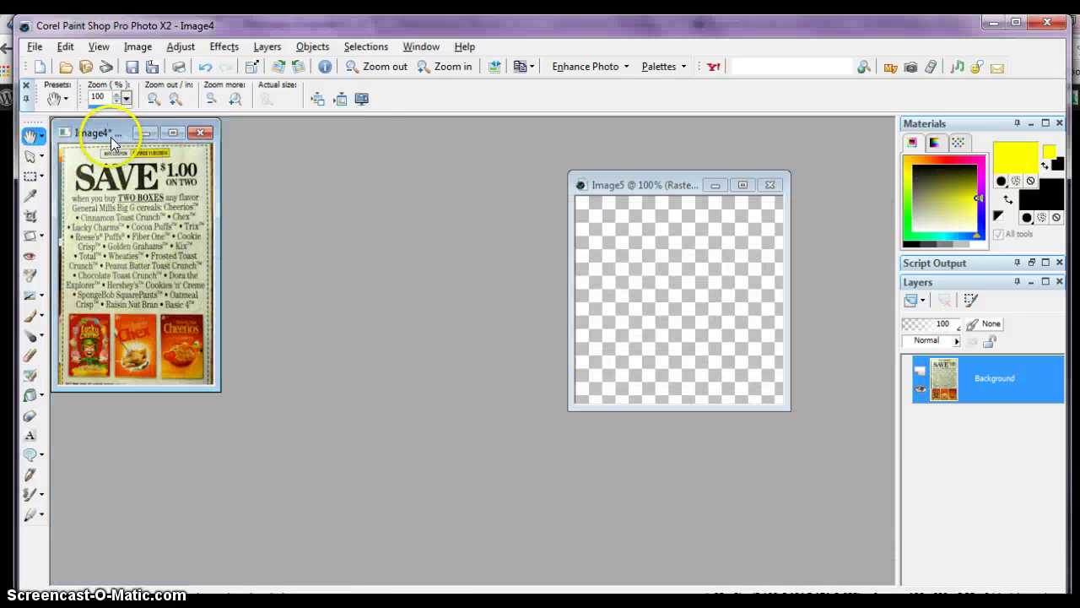
drag(112, 135, 321, 208)
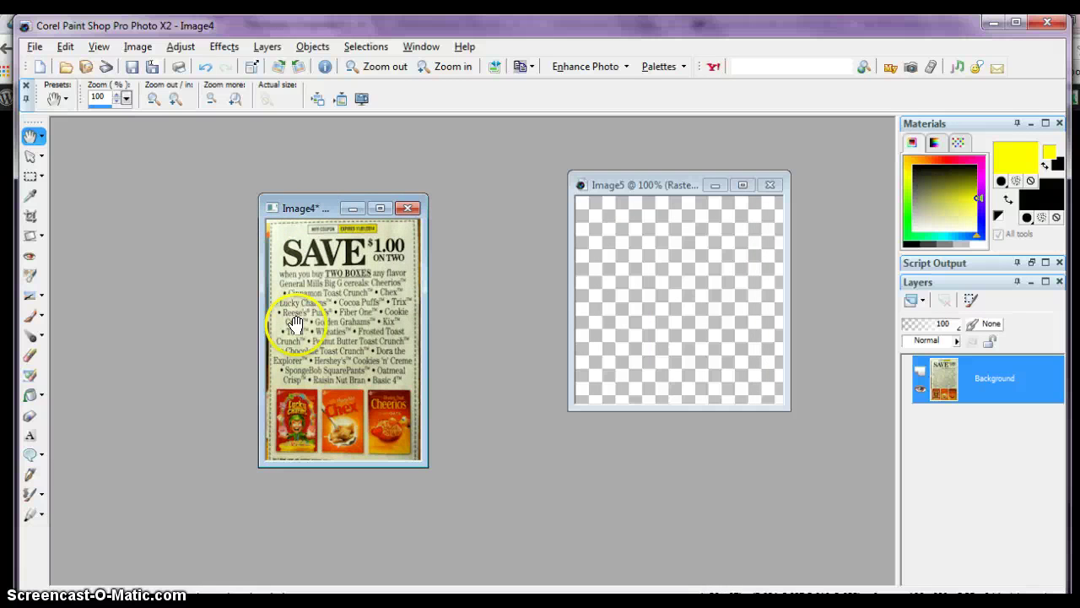
click(138, 47)
click(160, 268)
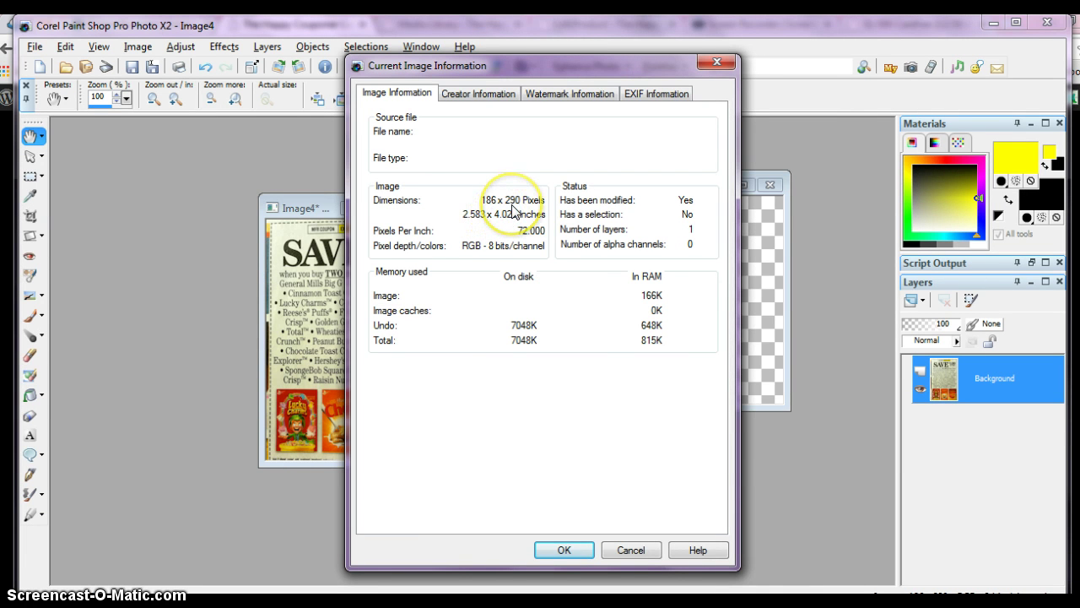
drag(513, 65, 612, 96)
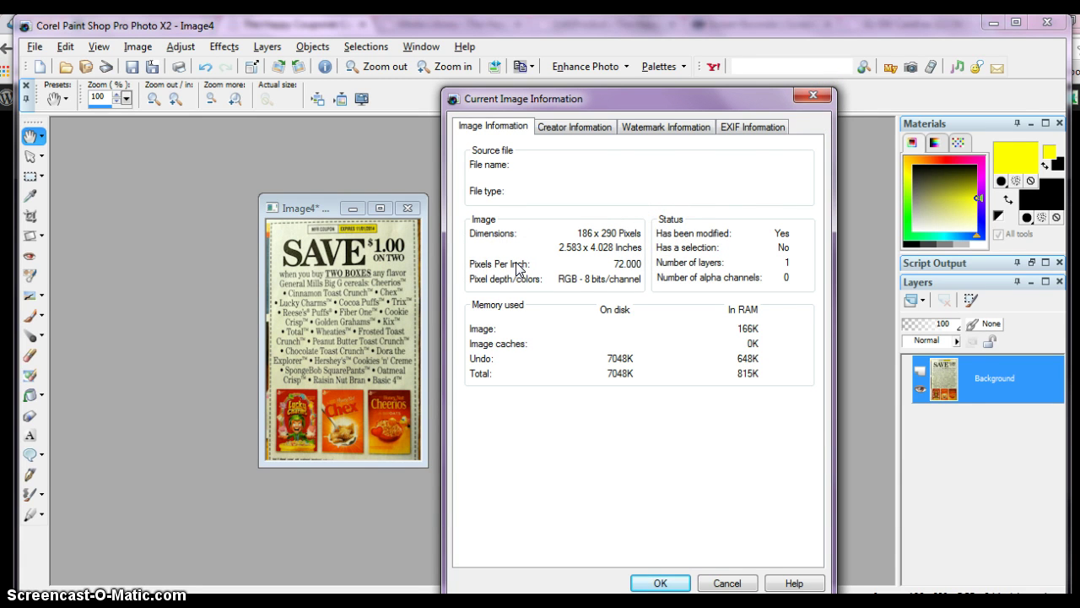
click(214, 286)
Close the image information dialog and copy the coupon image.
click(648, 582)
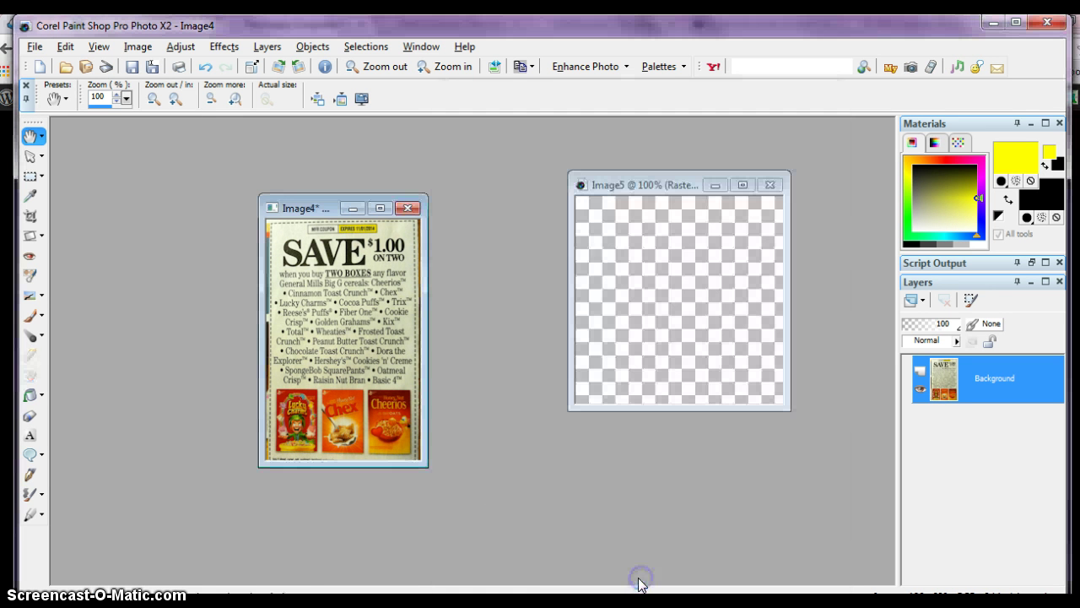
right_click(323, 273)
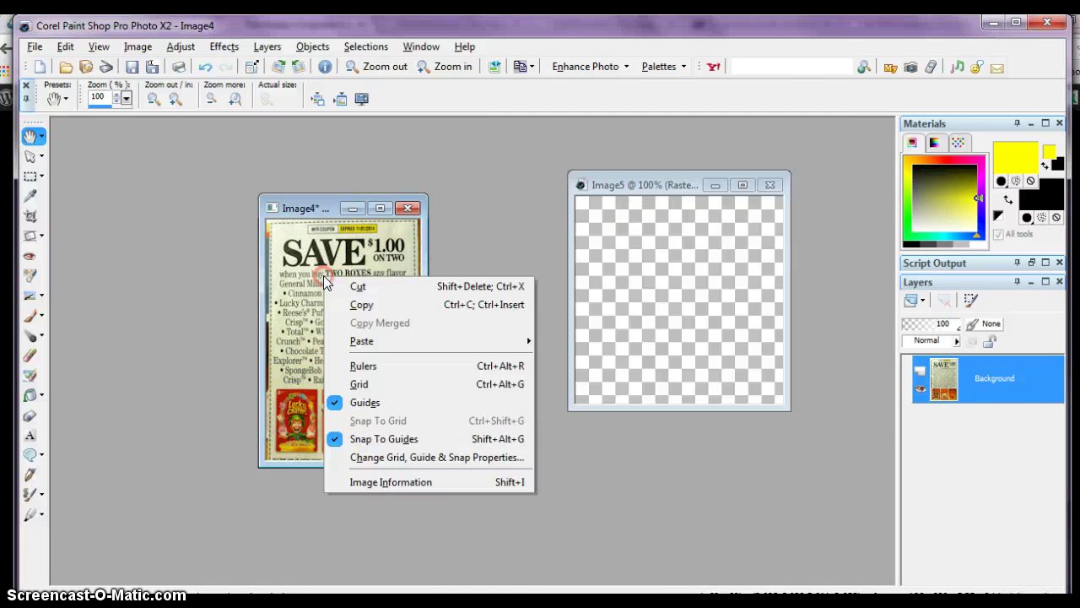
click(345, 309)
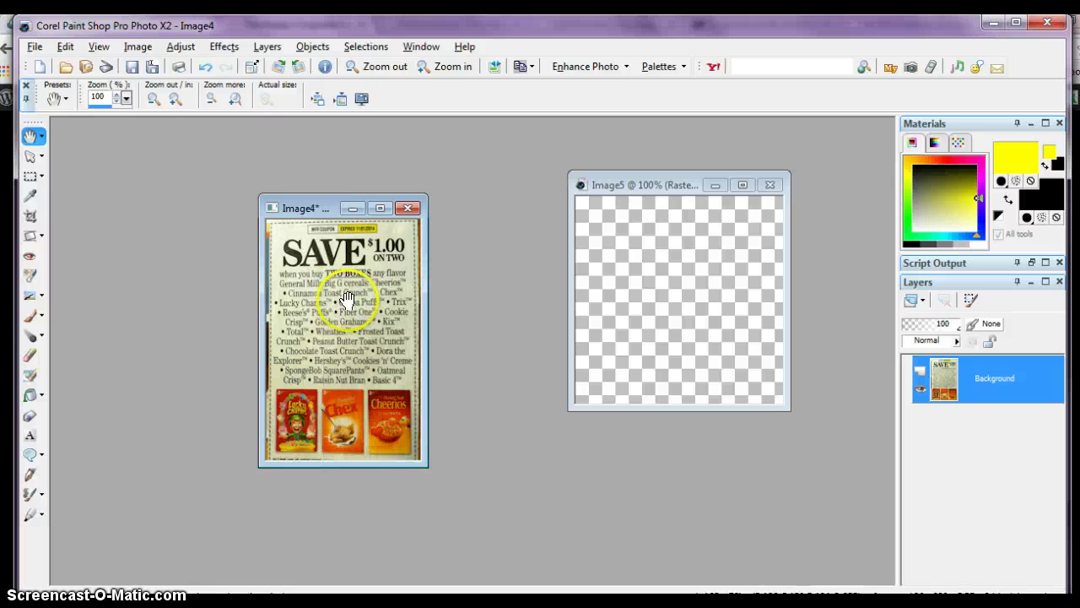
Flatten Image5 onto a white background with Merge All.
click(656, 189)
drag(658, 194, 612, 199)
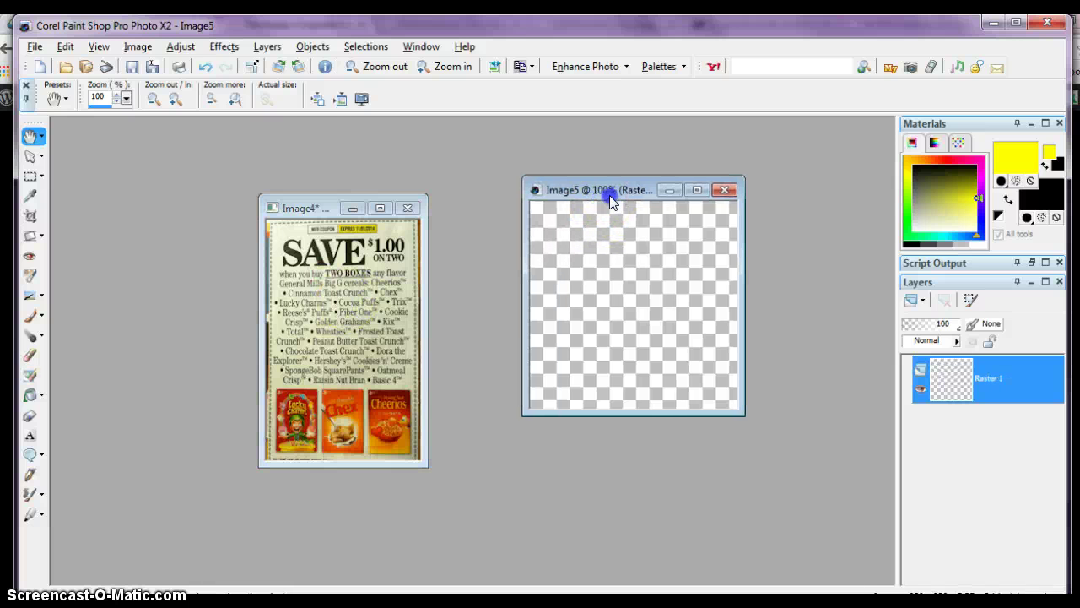
click(266, 47)
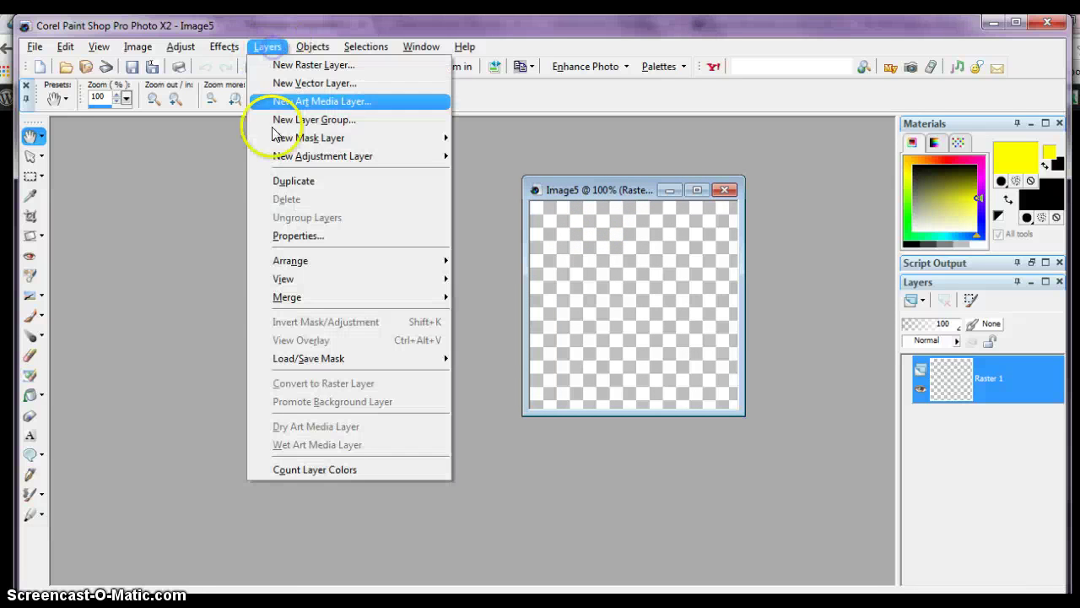
mouse_move(287, 297)
click(498, 314)
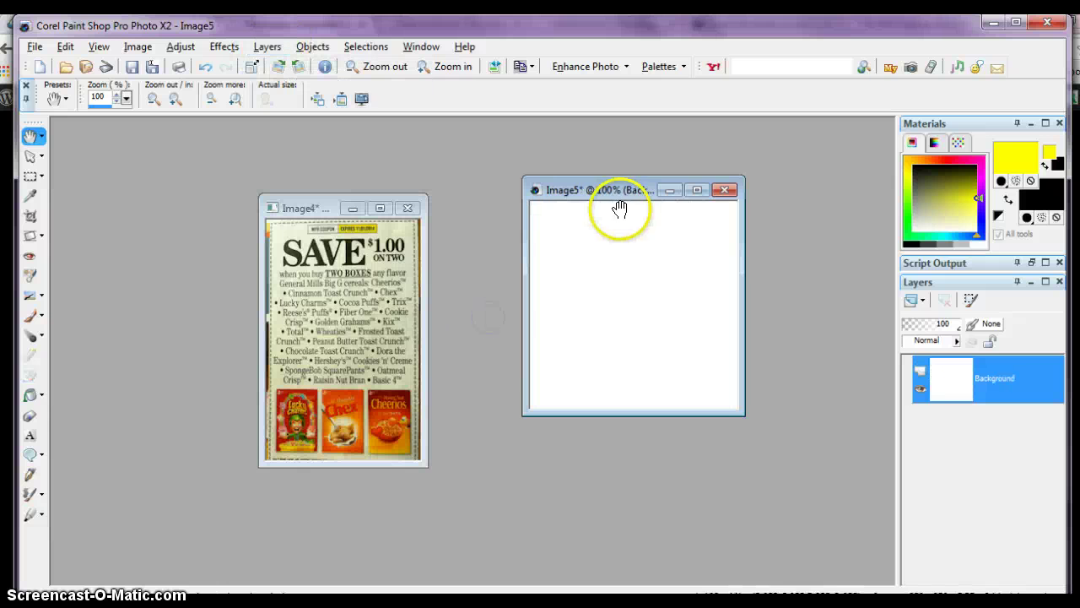
drag(615, 195, 556, 167)
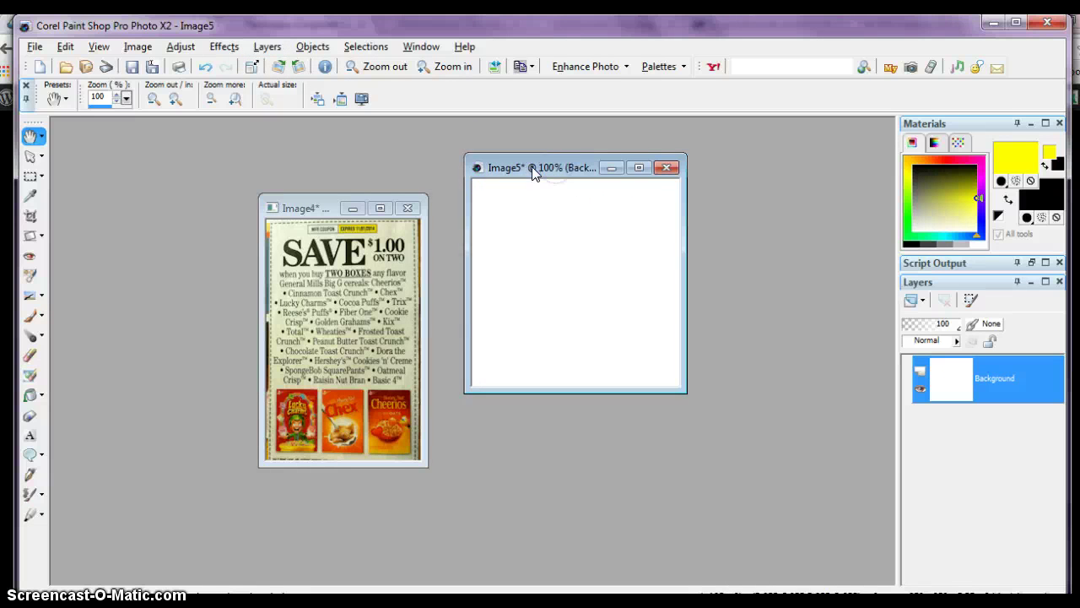
Close Image5 without saving its changes.
click(666, 167)
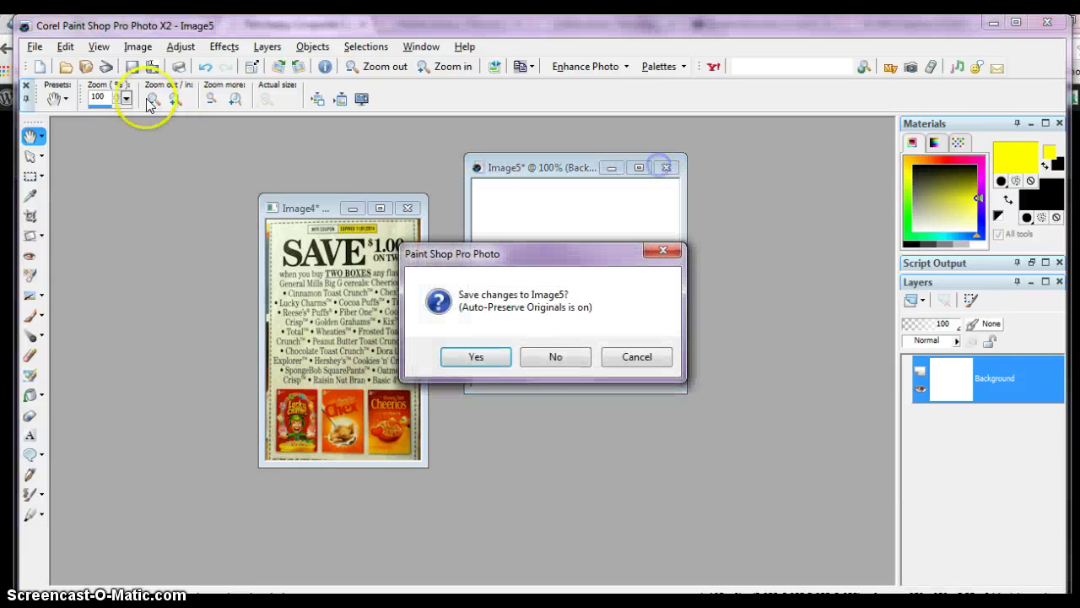
click(556, 357)
click(35, 47)
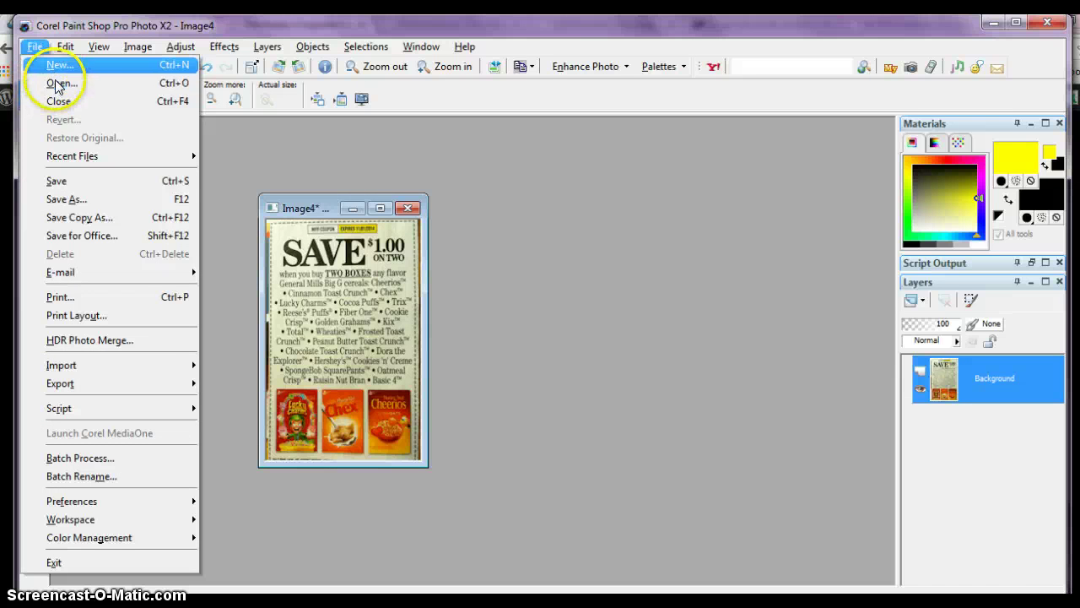
Make a new 250 × 250 pixel Image6, move it right, and flatten it with Merge All.
click(57, 66)
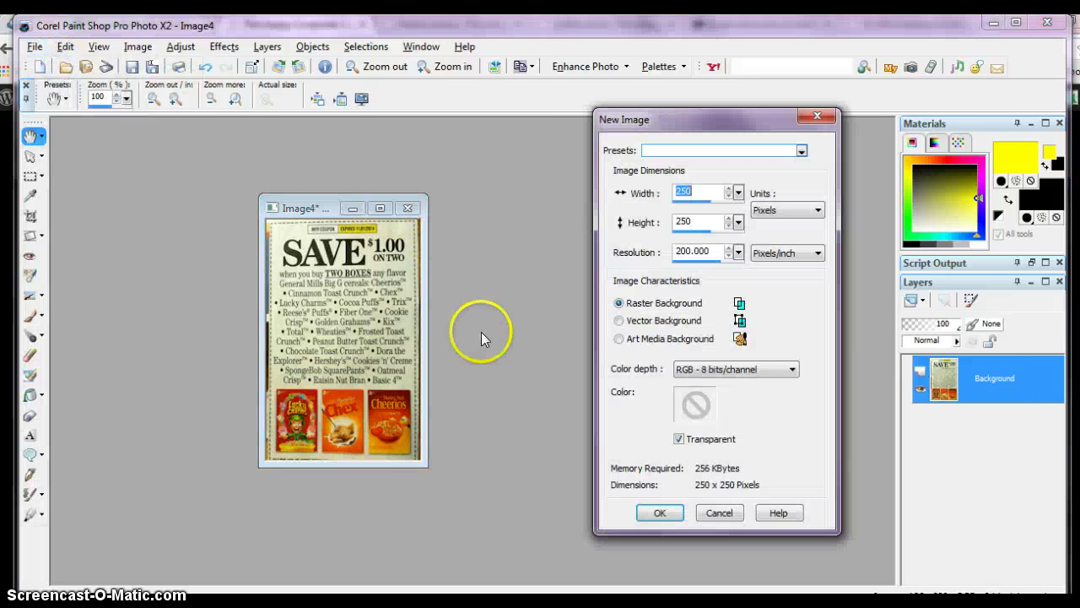
click(705, 191)
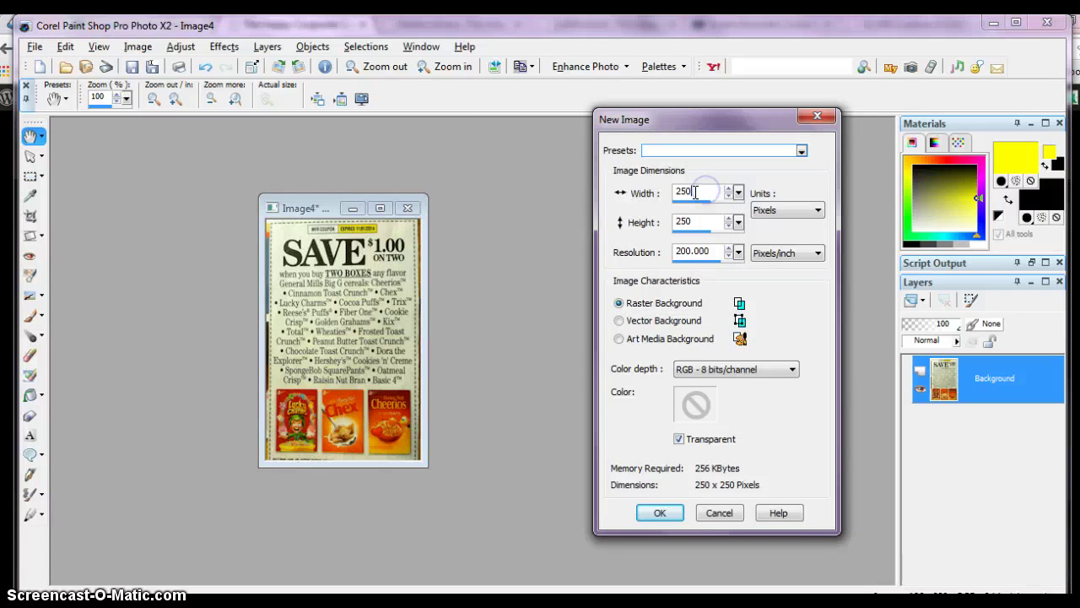
click(693, 221)
click(651, 515)
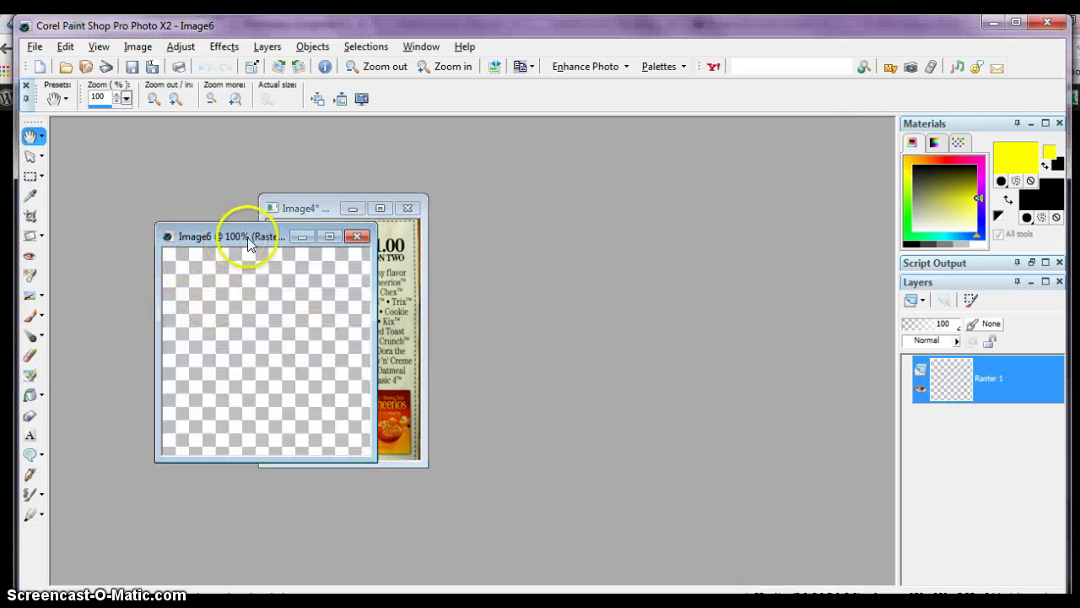
drag(278, 230, 550, 203)
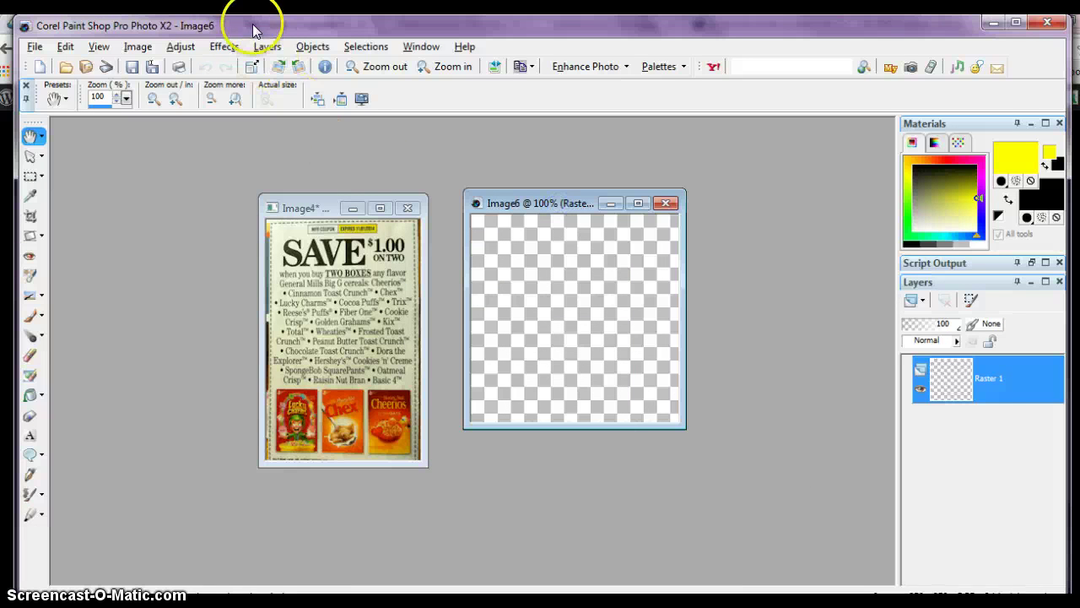
click(265, 47)
mouse_move(288, 297)
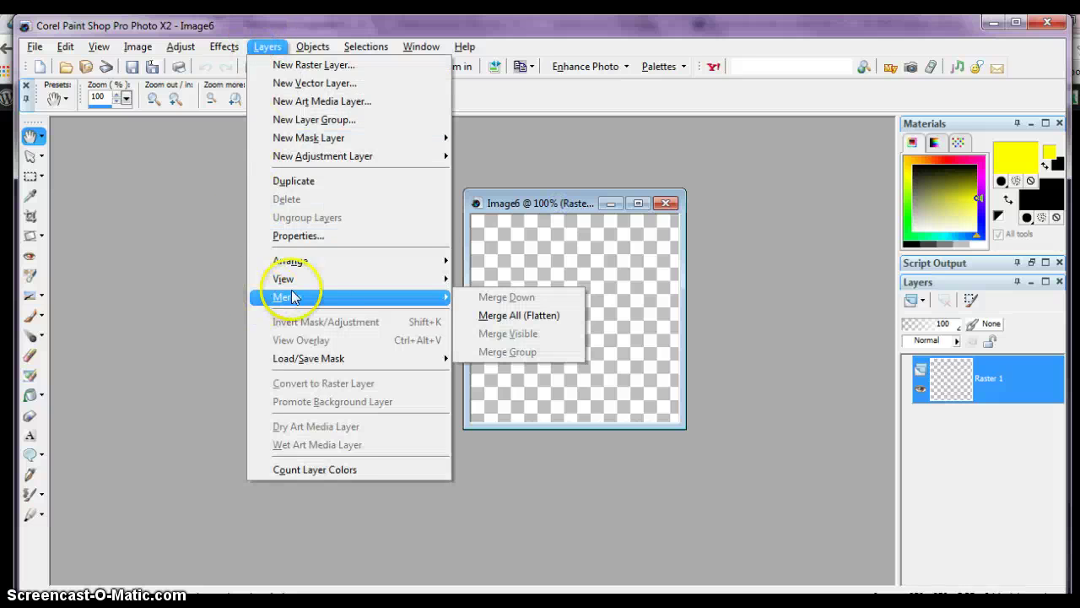
click(509, 317)
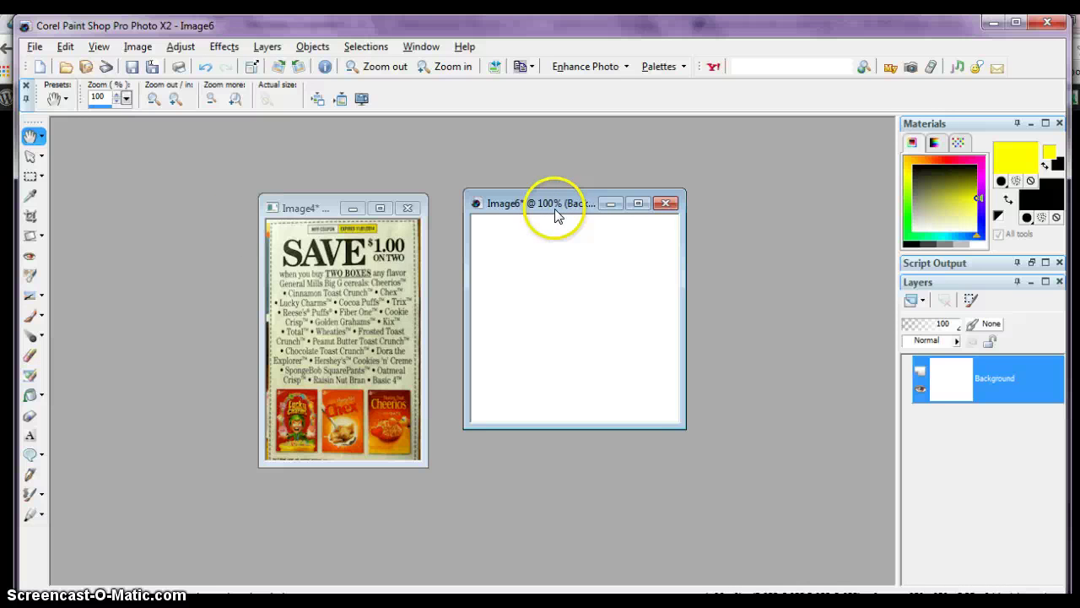
drag(554, 207, 562, 167)
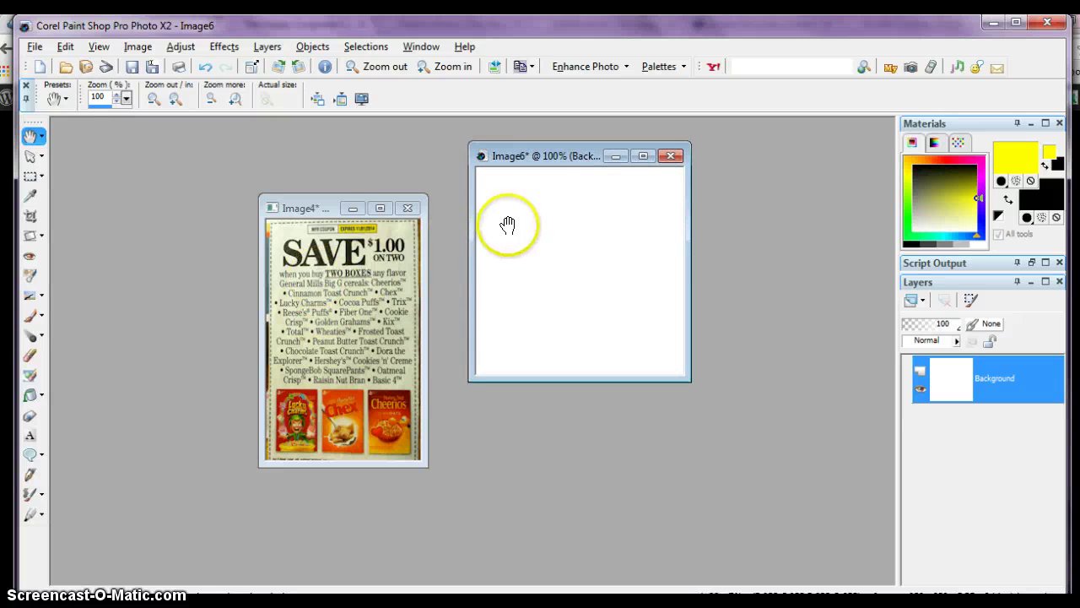
Copy the coupon image from Image4.
click(312, 322)
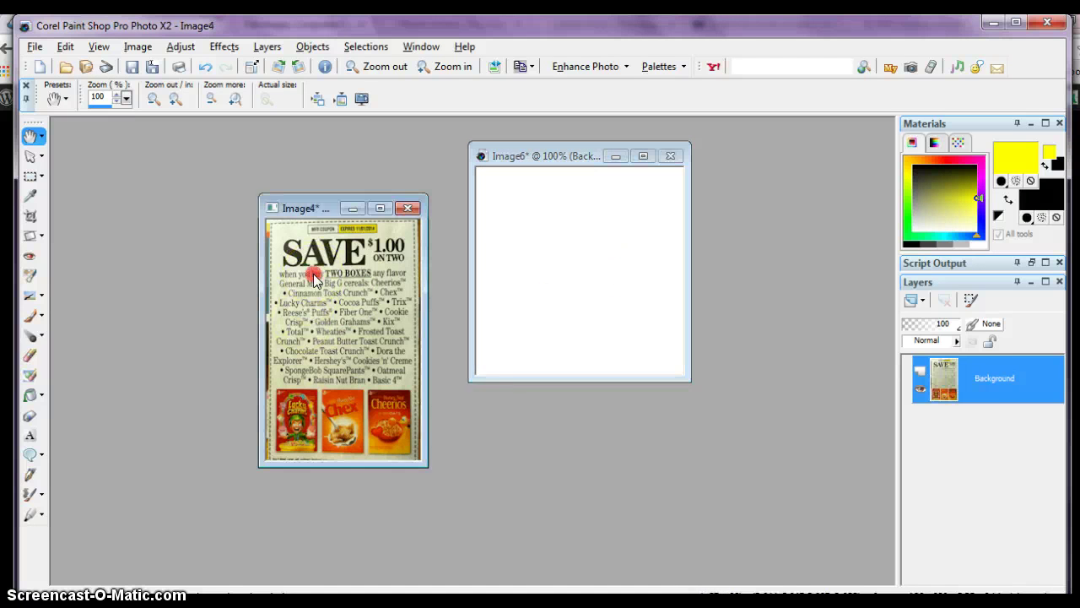
right_click(319, 273)
click(330, 301)
drag(291, 253, 313, 374)
right_click(325, 287)
click(358, 323)
Paste the coupon into Image6 as a new selection and drop it in place.
click(513, 231)
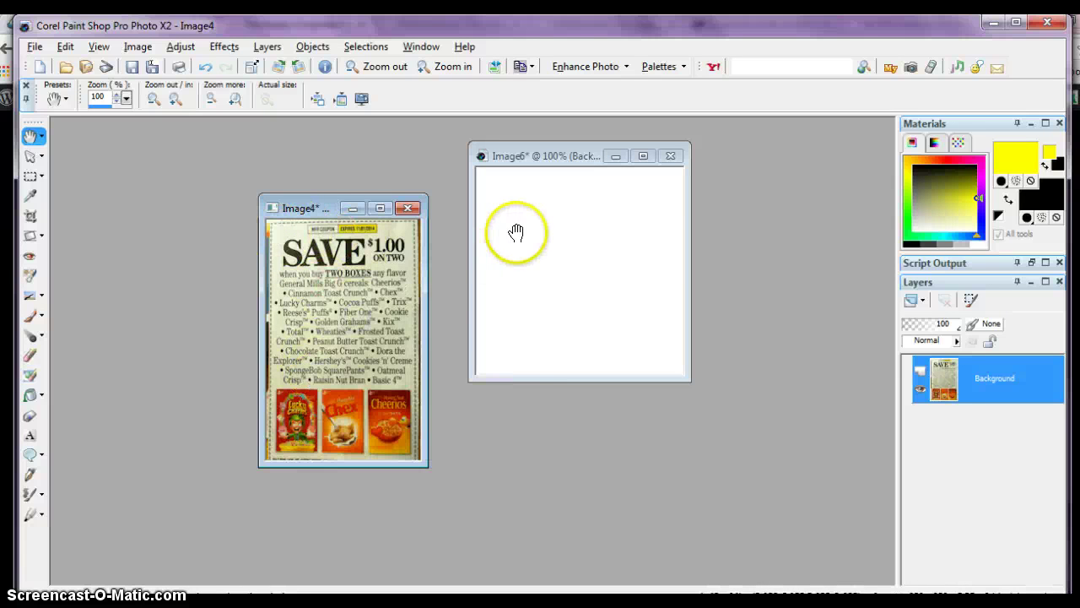
right_click(527, 214)
mouse_move(723, 287)
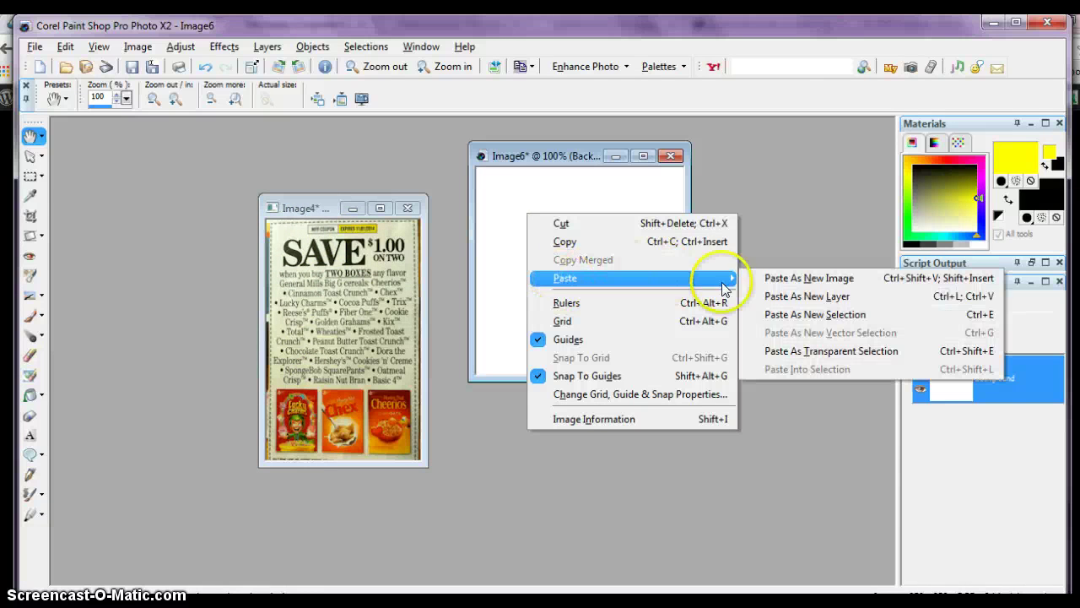
click(815, 314)
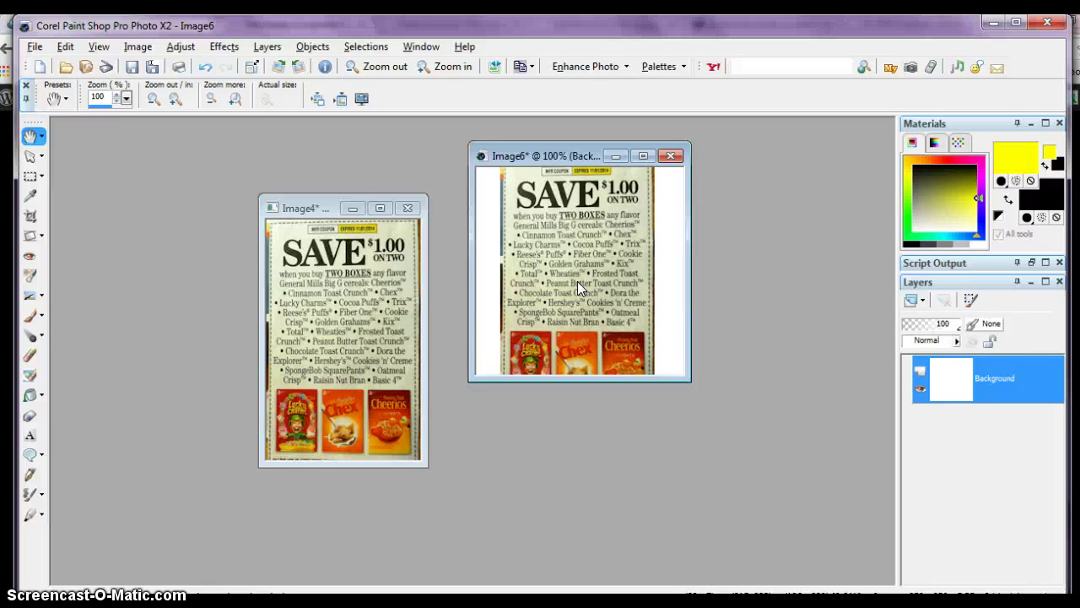
click(578, 281)
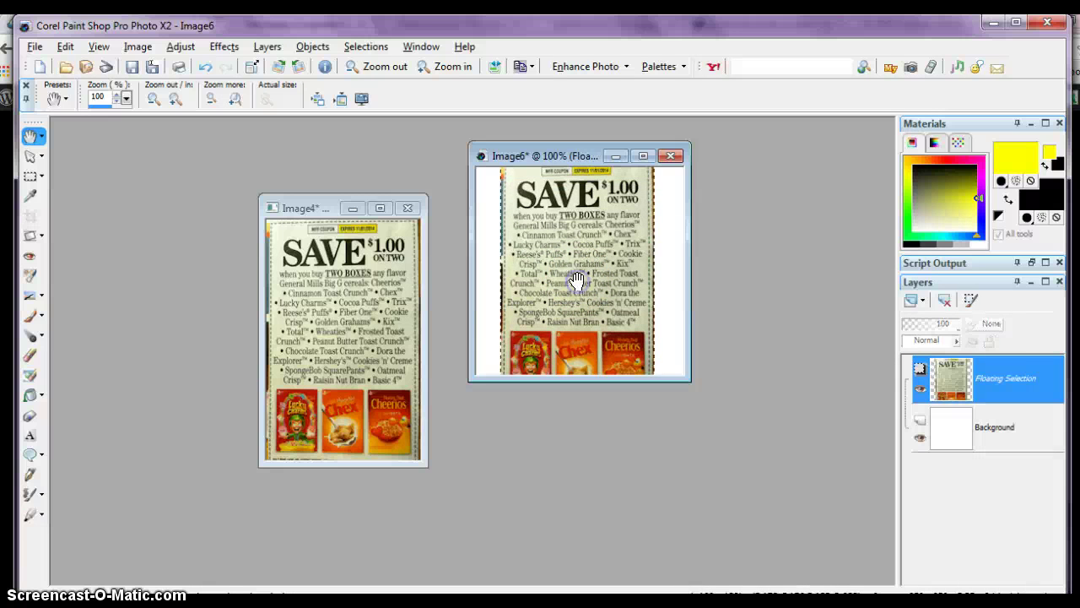
Cancel the Save As dialog for Image6, then copy the Image4 coupon picture.
click(34, 47)
click(68, 195)
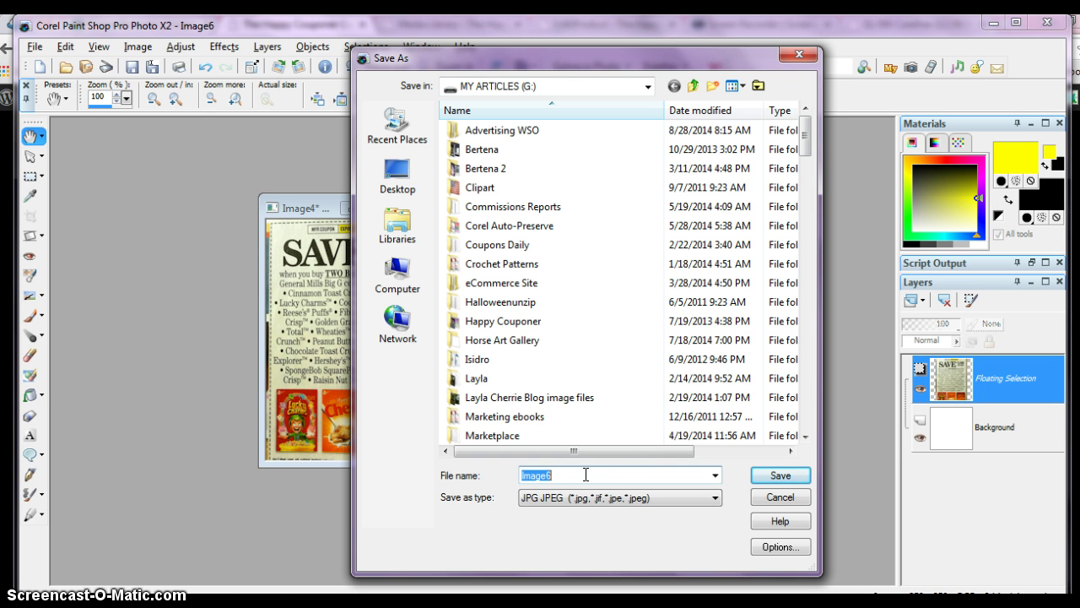
click(785, 496)
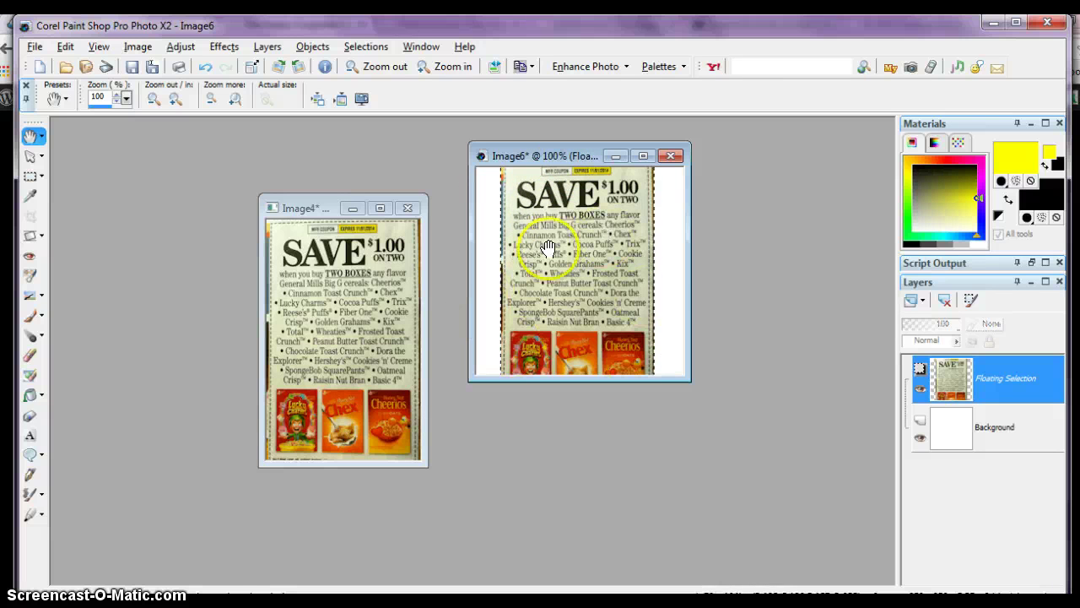
right_click(347, 288)
click(390, 316)
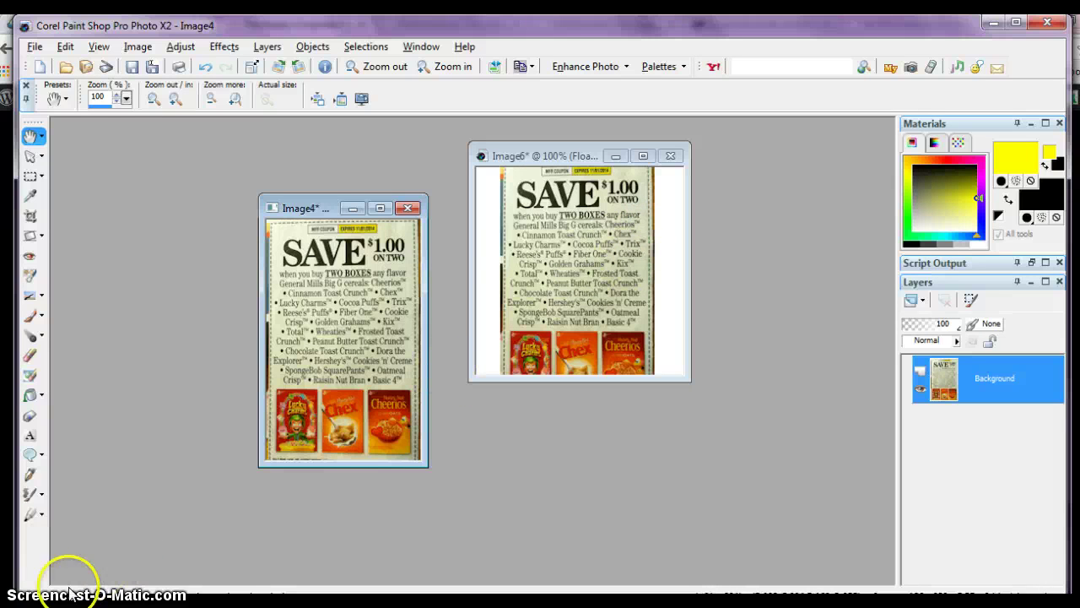
Switch to Chrome's WordPress Media Library tab and scroll the list down and back up.
click(992, 23)
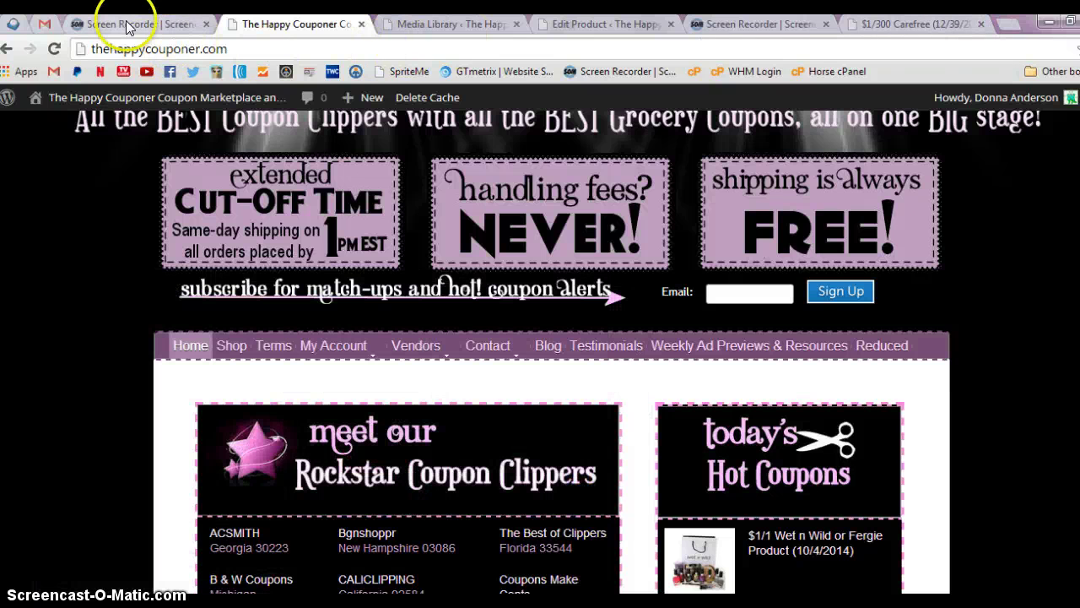
click(435, 23)
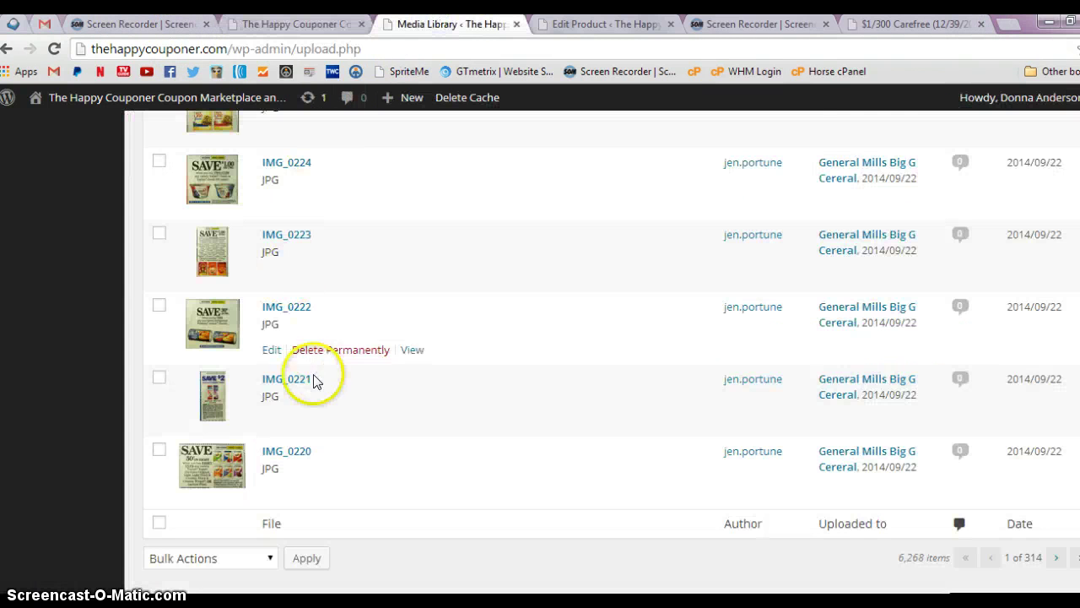
scroll(309, 390, up, 7)
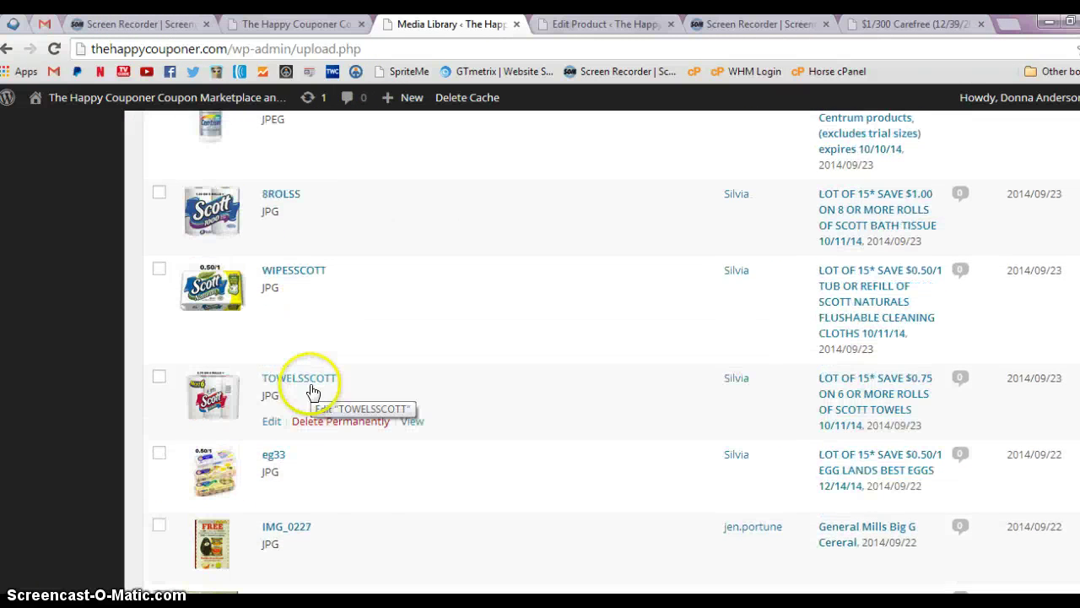
scroll(309, 391, up, 15)
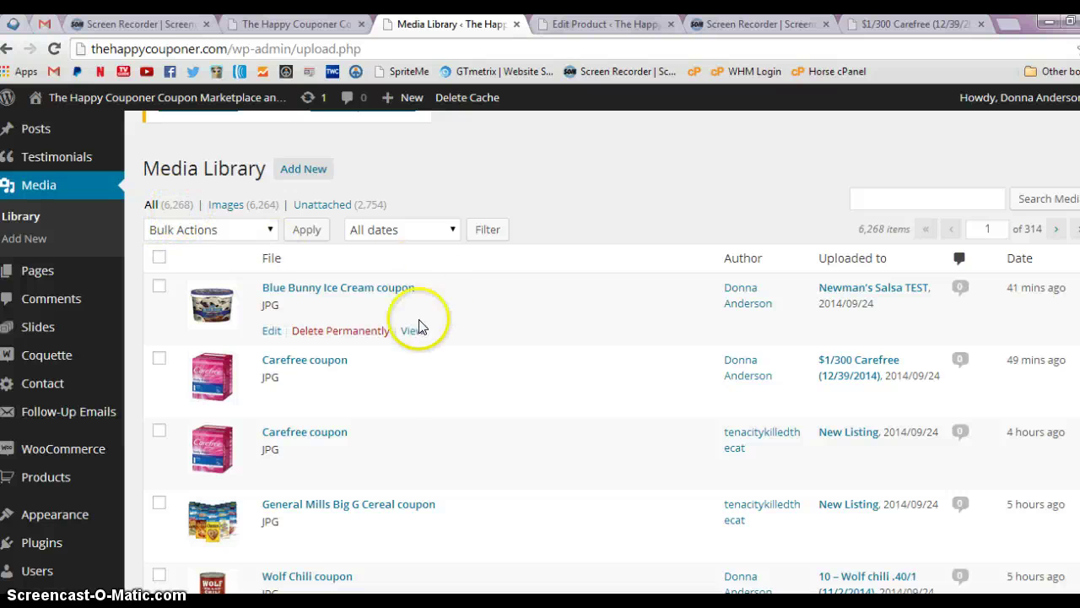
scroll(408, 334, down, 10)
scroll(408, 336, down, 1)
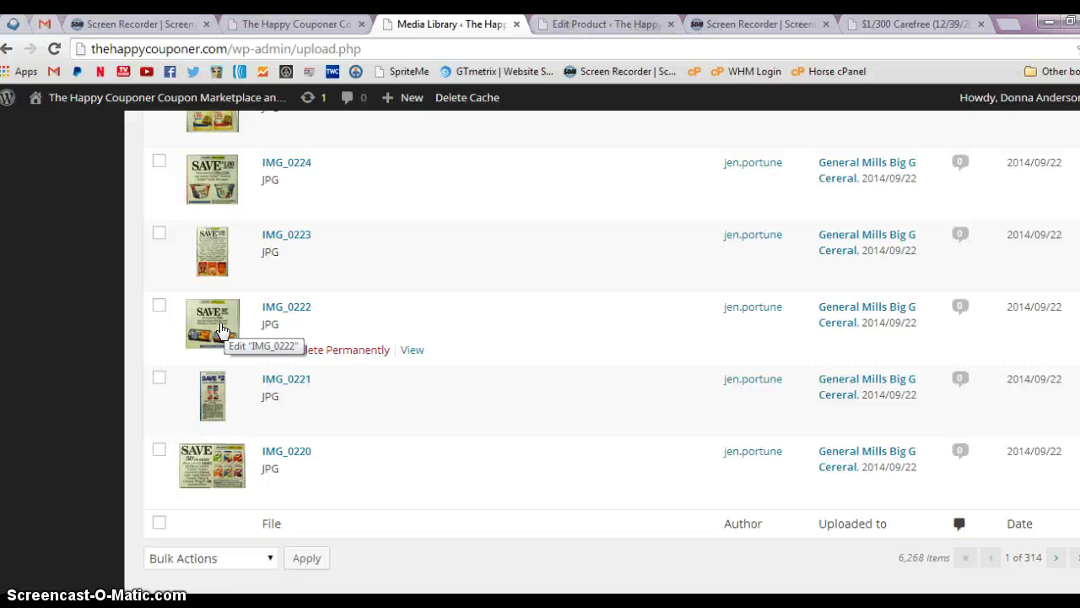
scroll(221, 329, up, 10)
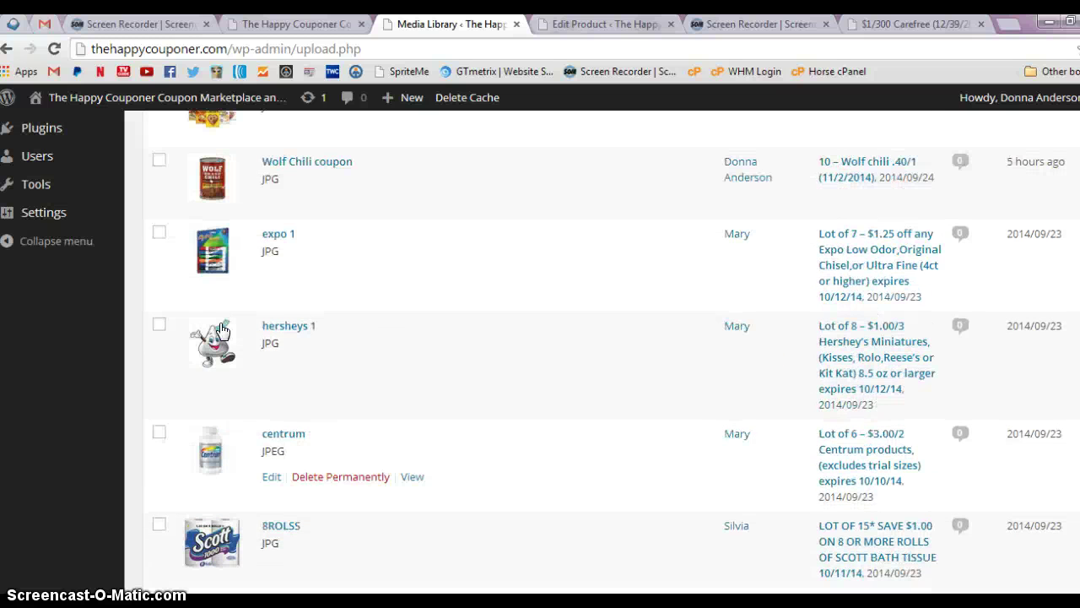
scroll(221, 329, up, 5)
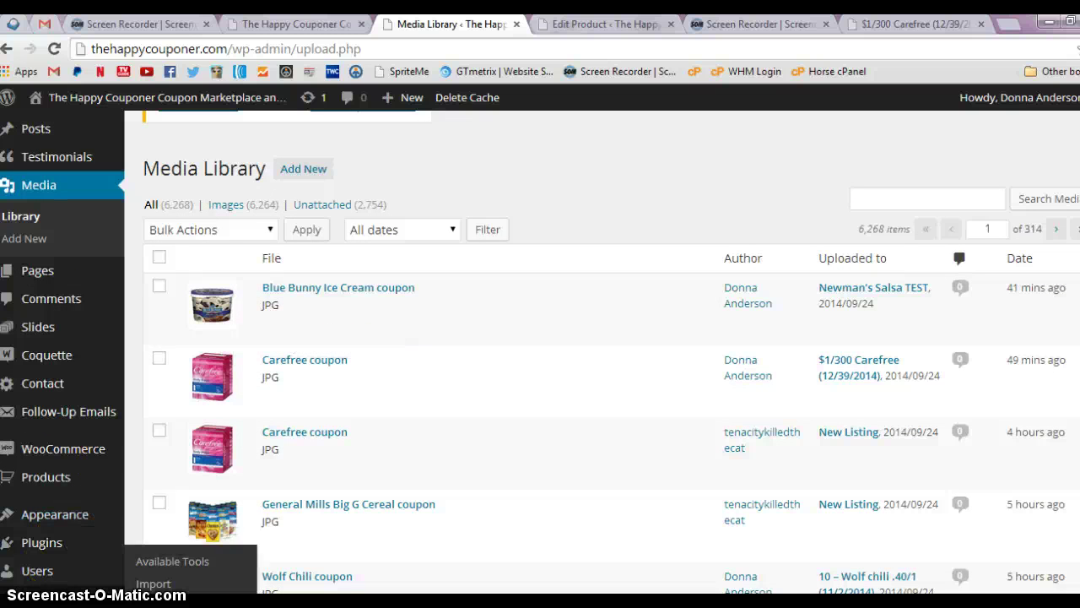
click(135, 591)
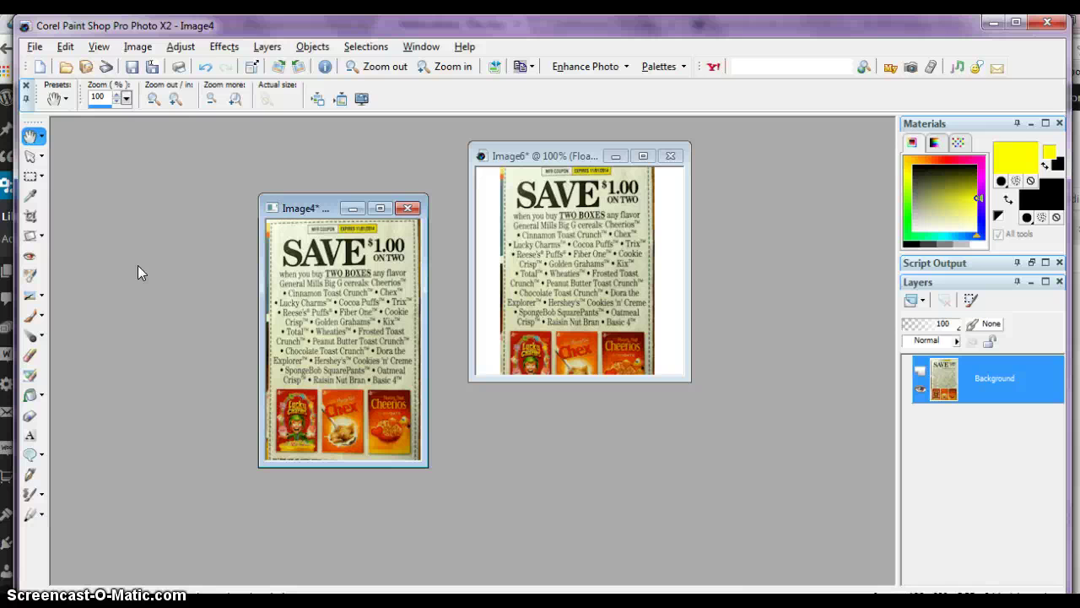
click(555, 240)
click(993, 25)
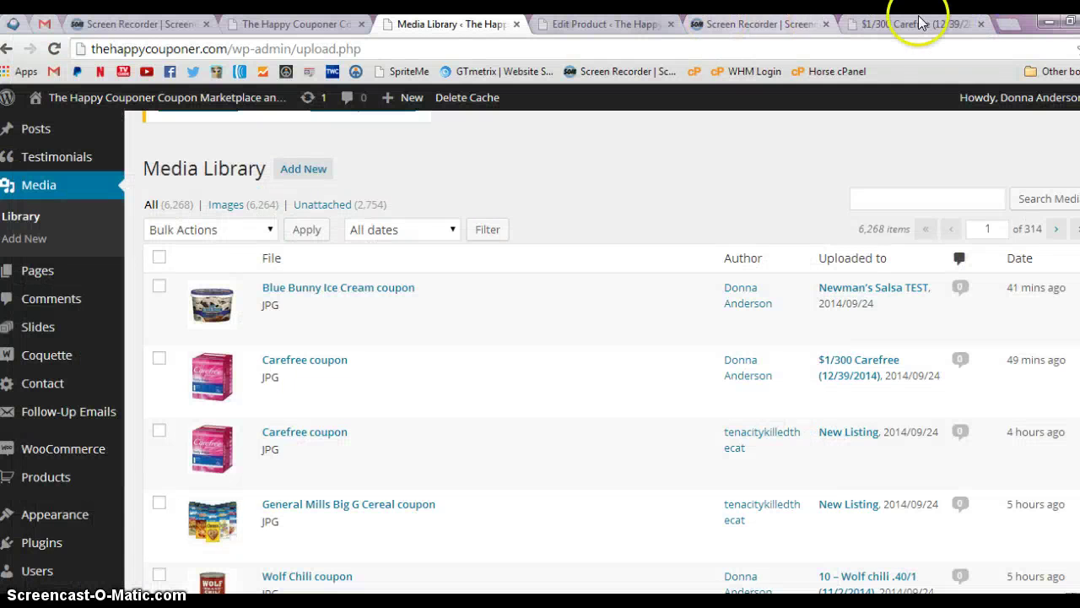
Search Google Images for 'newman's salsa' and copy the chunky salsa jar picture.
click(1012, 28)
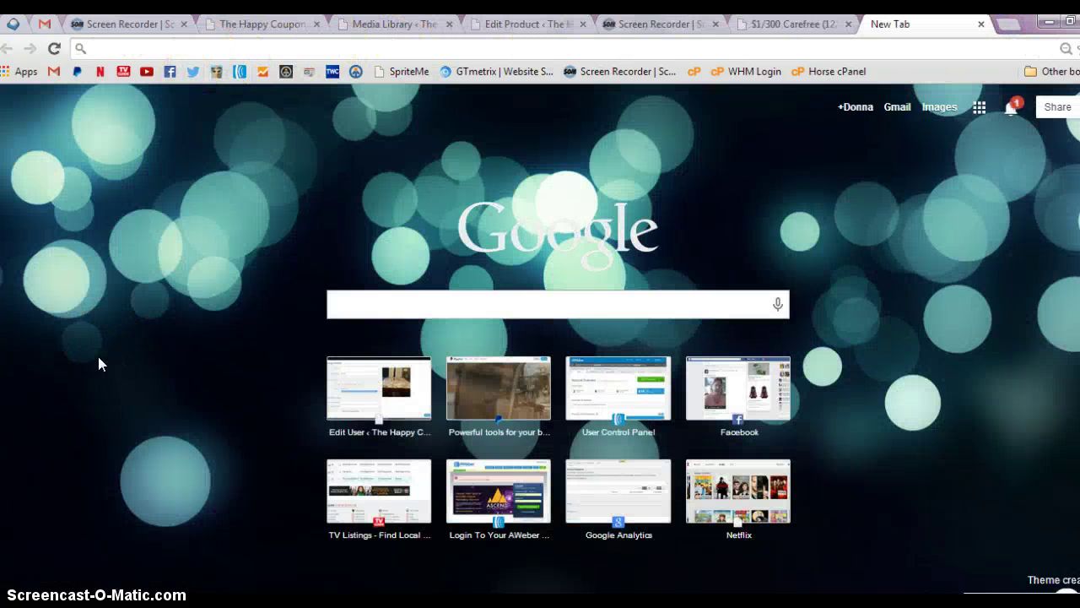
text(n)
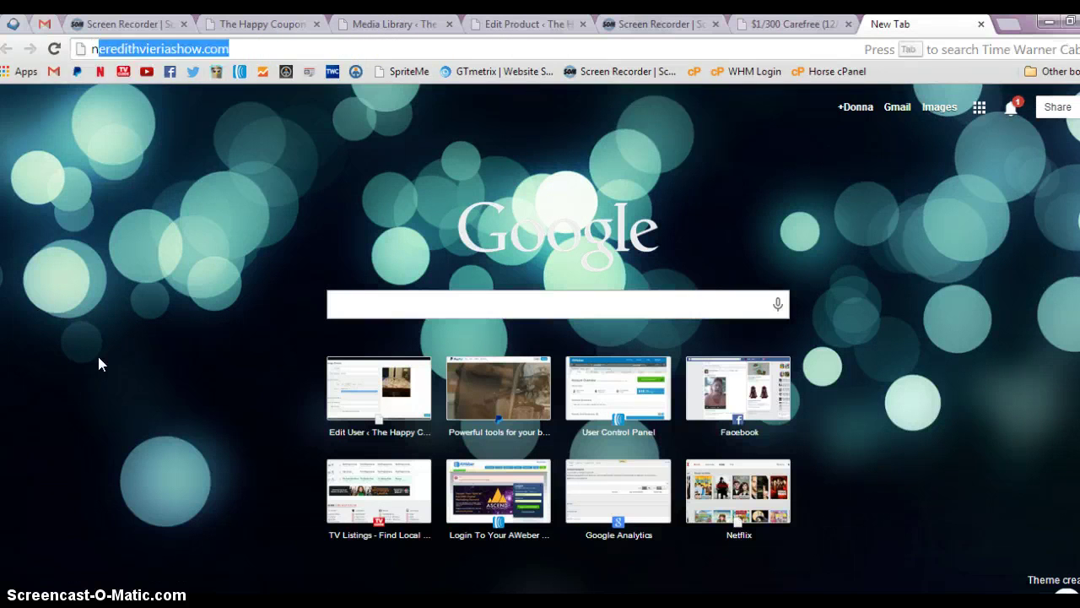
text(ewman's salsa)
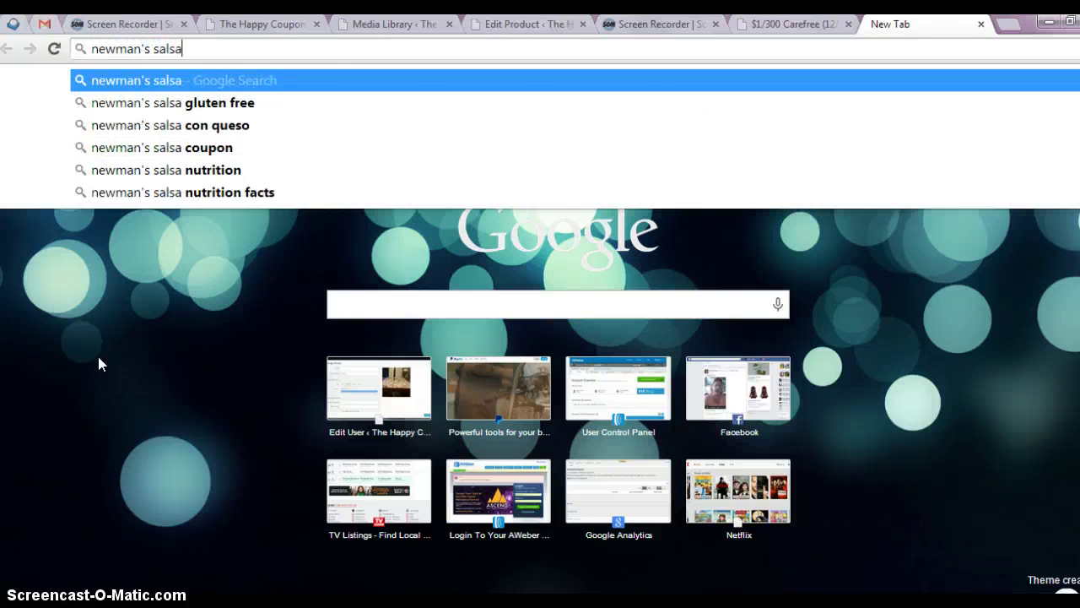
key(Return)
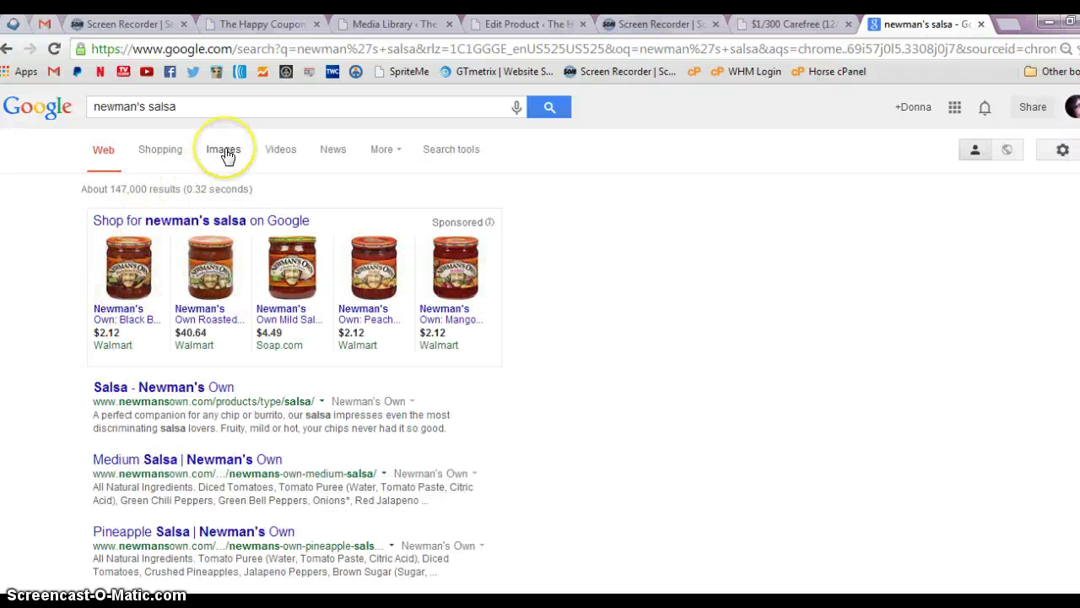
click(225, 152)
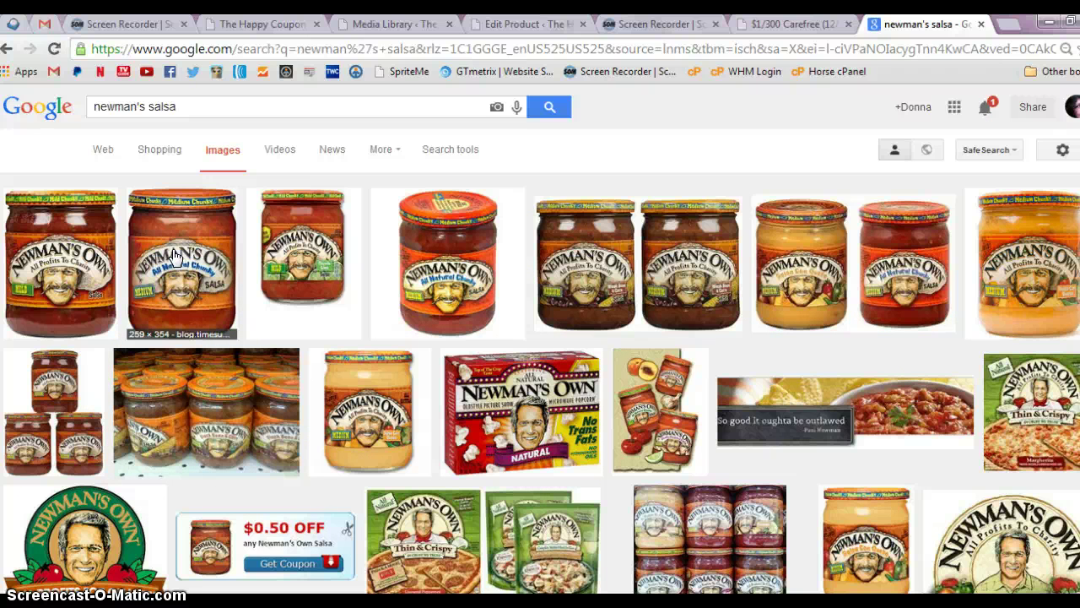
right_click(173, 255)
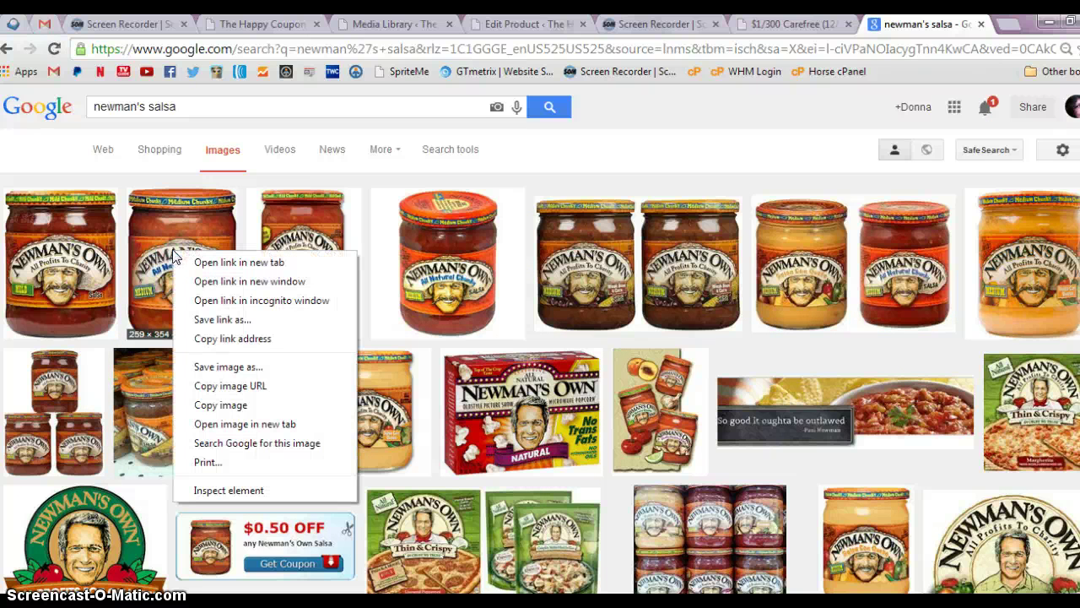
click(213, 411)
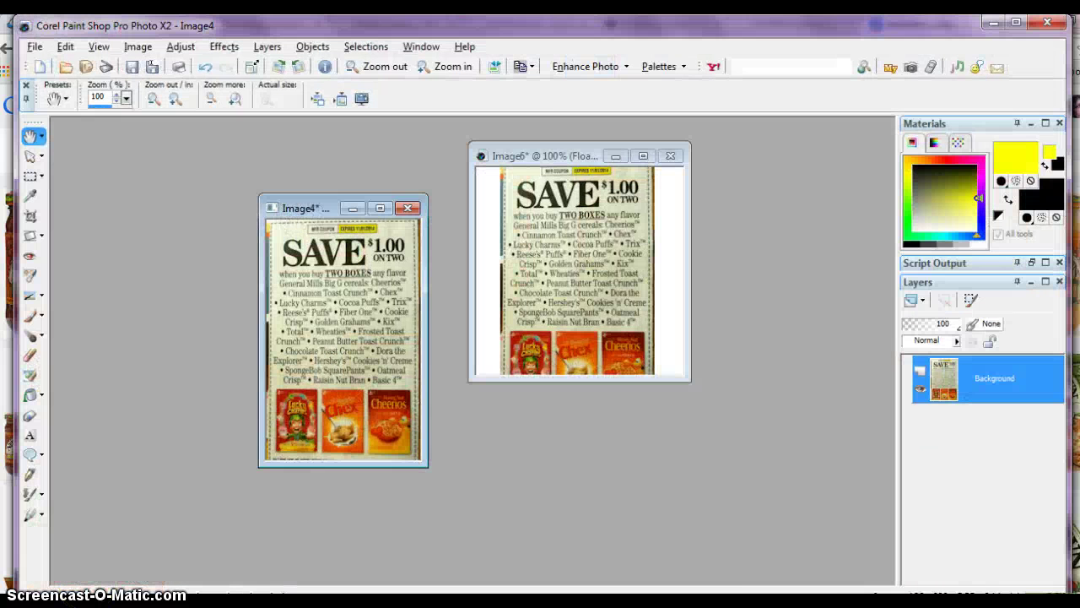
click(567, 153)
Undo the coupon paste in Image6.
click(108, 112)
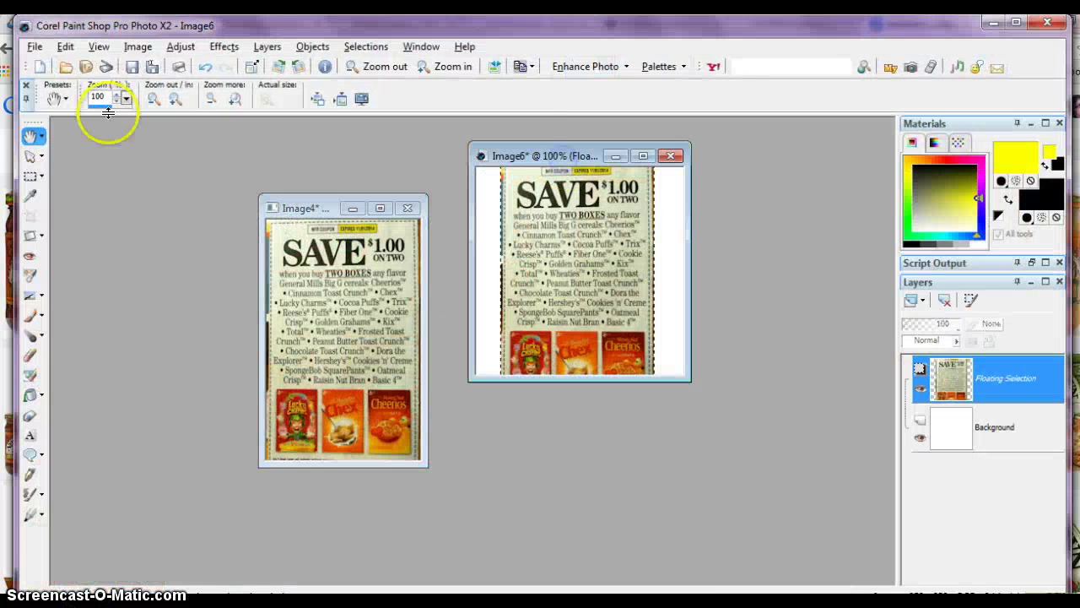
click(65, 46)
click(66, 64)
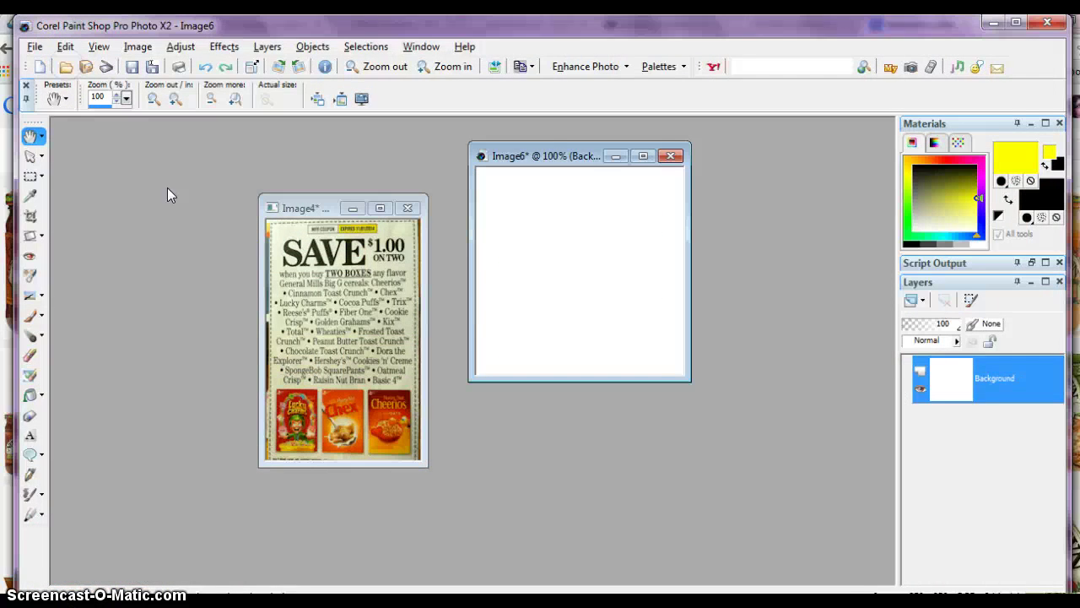
Paste the salsa jar into Image6 as a new selection and place it on the white square.
click(526, 198)
click(565, 158)
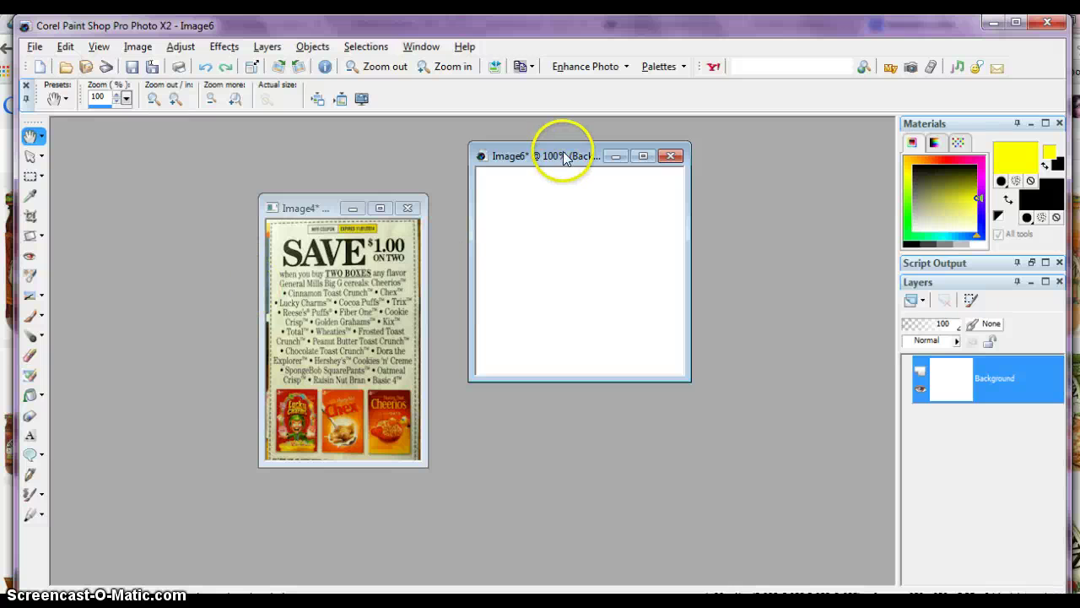
right_click(522, 192)
mouse_move(617, 265)
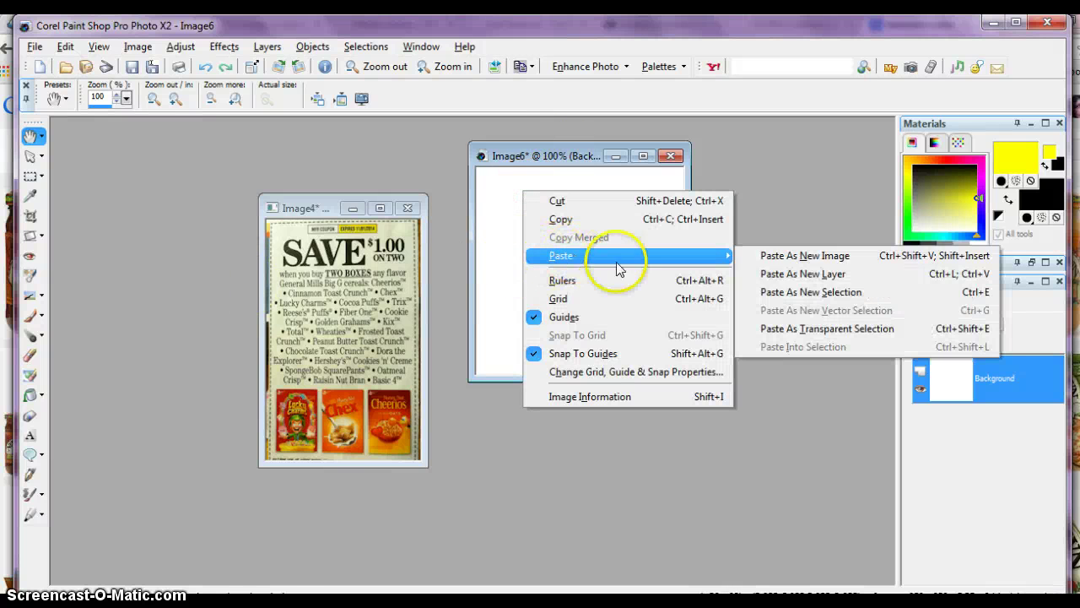
click(800, 292)
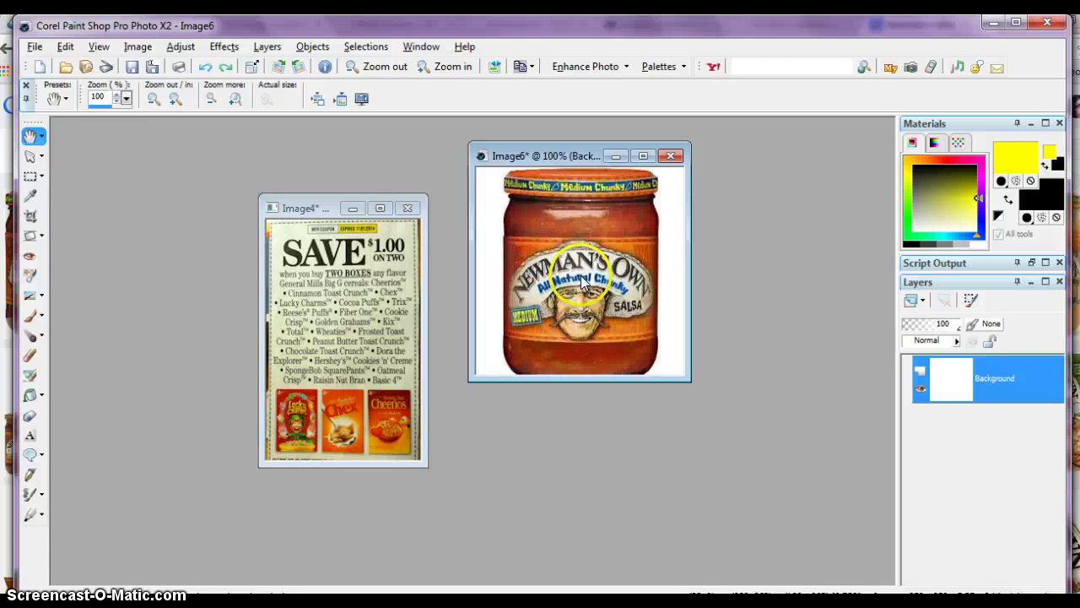
click(581, 275)
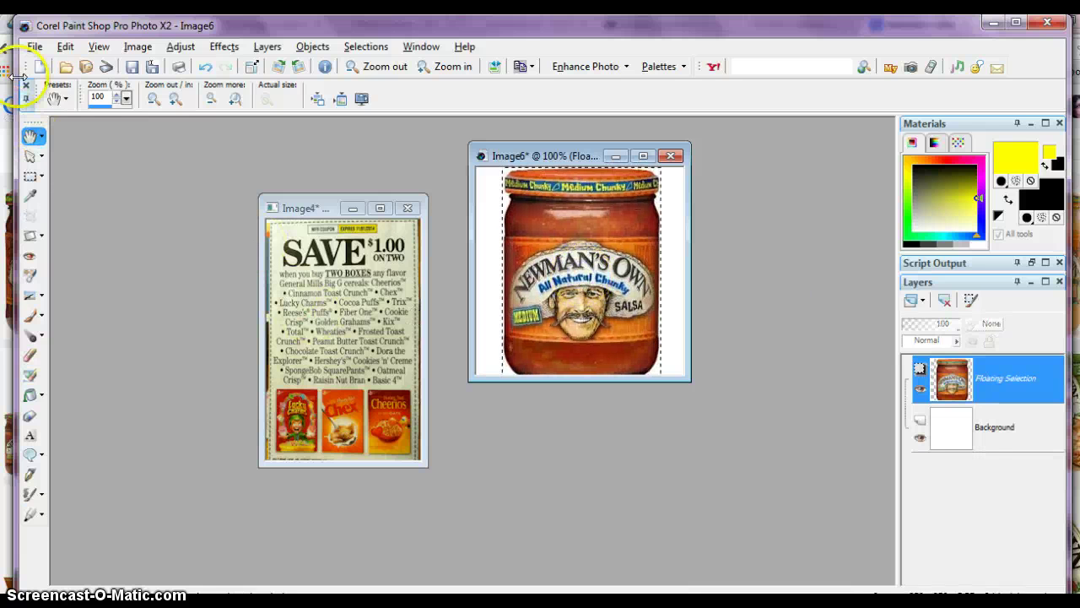
click(32, 155)
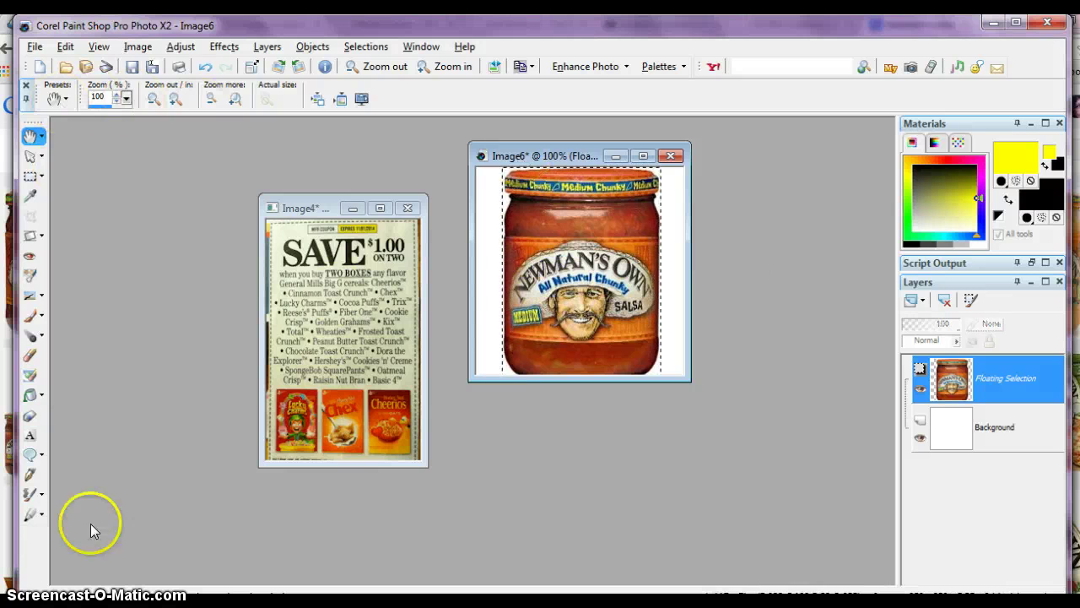
Copy the Newman's Own logo from the Google image results.
click(994, 23)
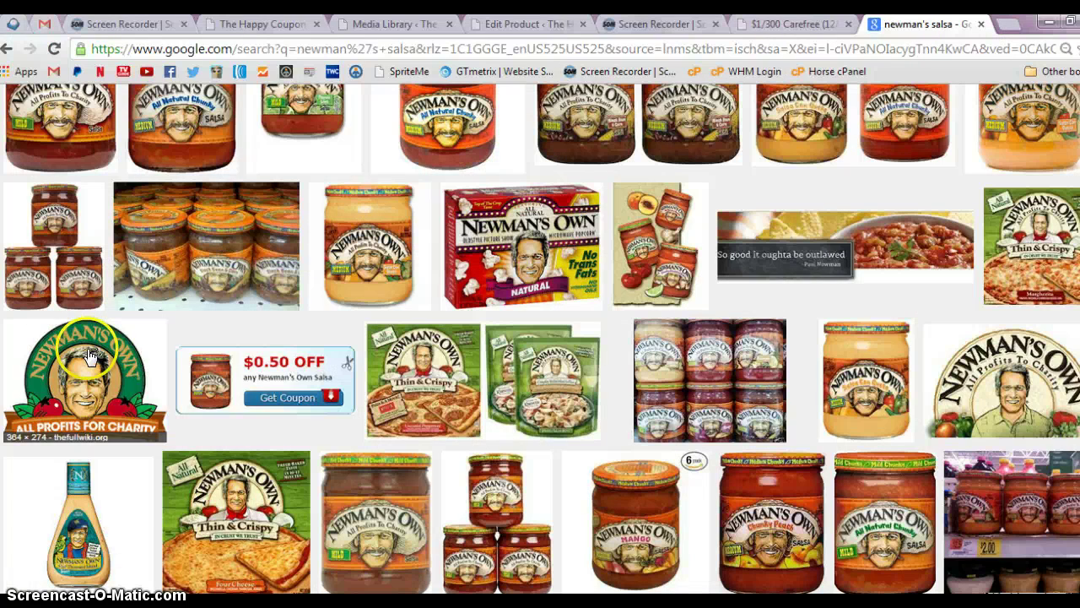
right_click(90, 356)
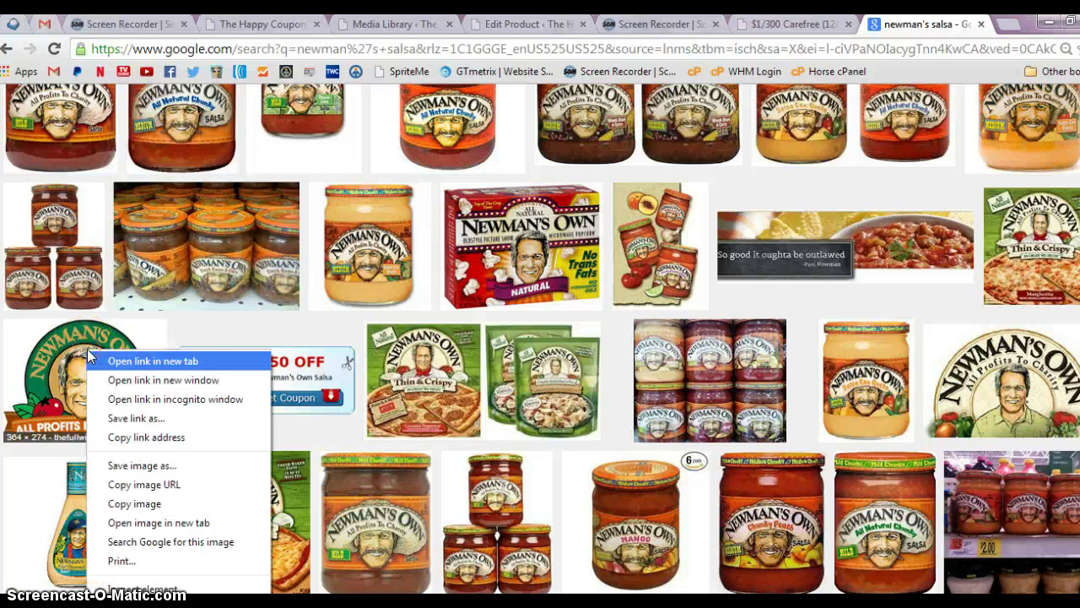
click(129, 504)
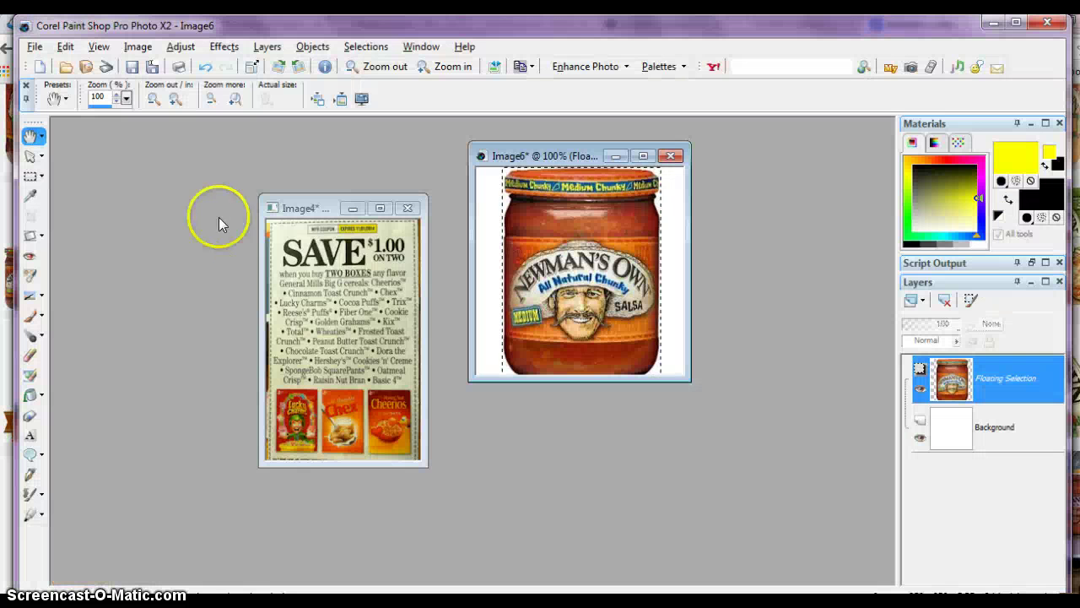
Paste the copied Newman's Own logo as a new image, Image8, and move its window aside.
right_click(161, 198)
click(179, 282)
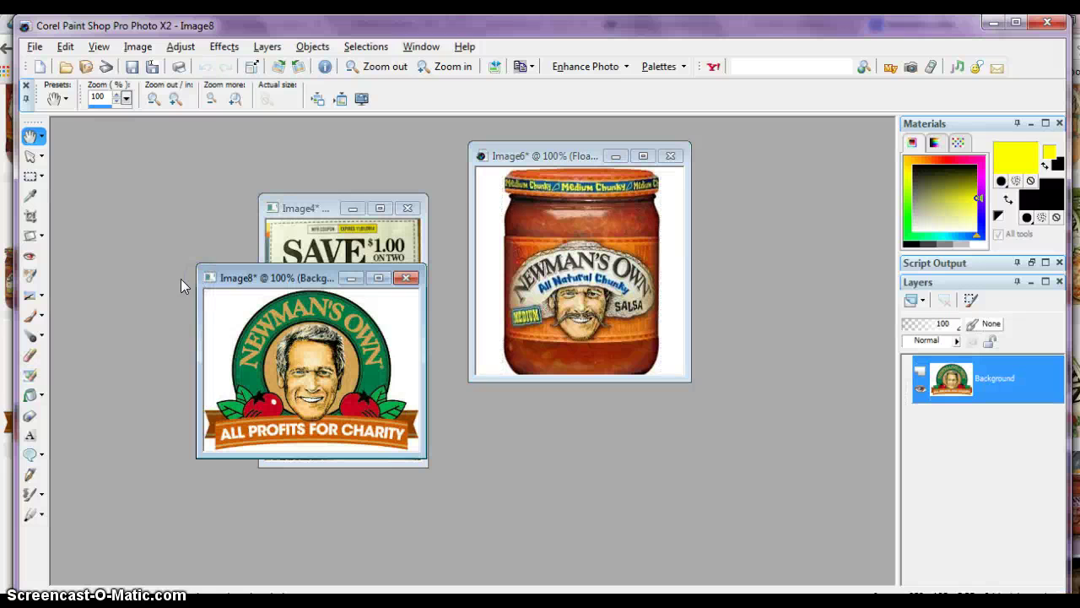
drag(272, 279, 137, 230)
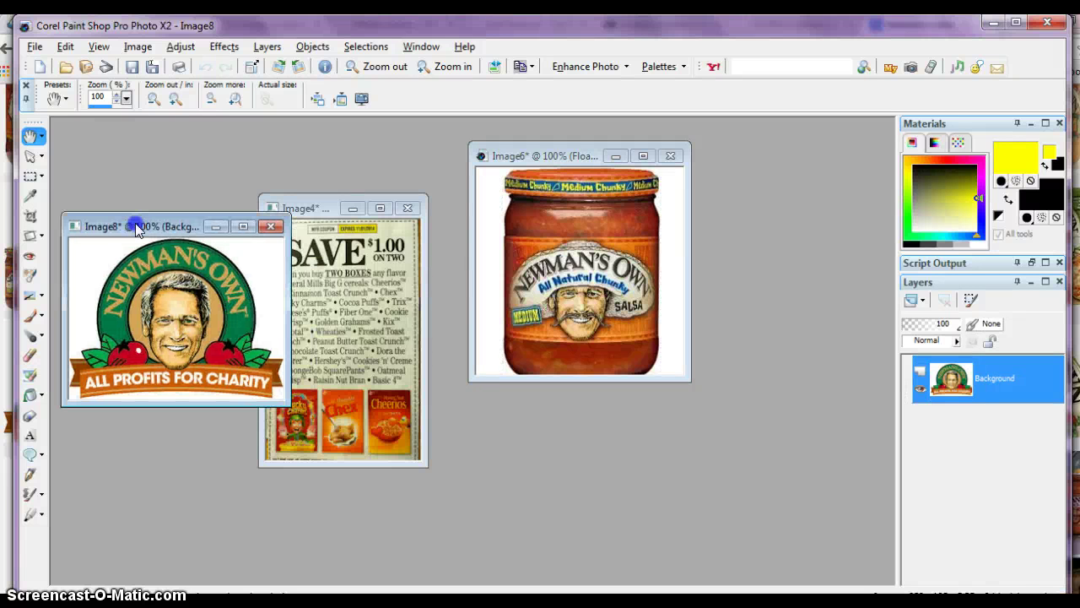
click(158, 225)
Check Image8's dimensions in Image Information: 259 × 195 pixels.
click(139, 48)
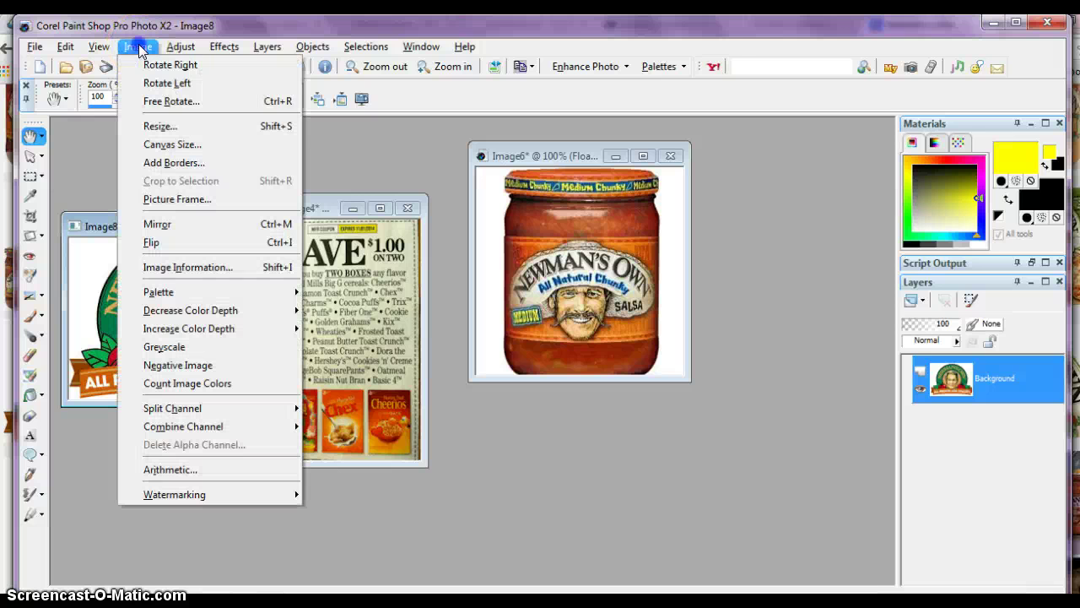
click(148, 265)
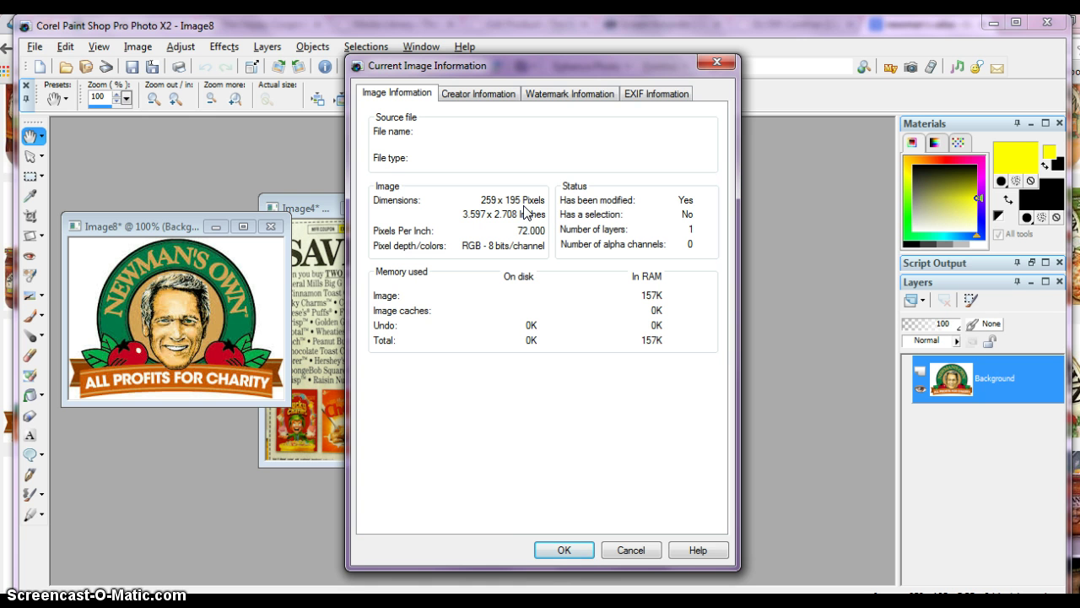
click(550, 549)
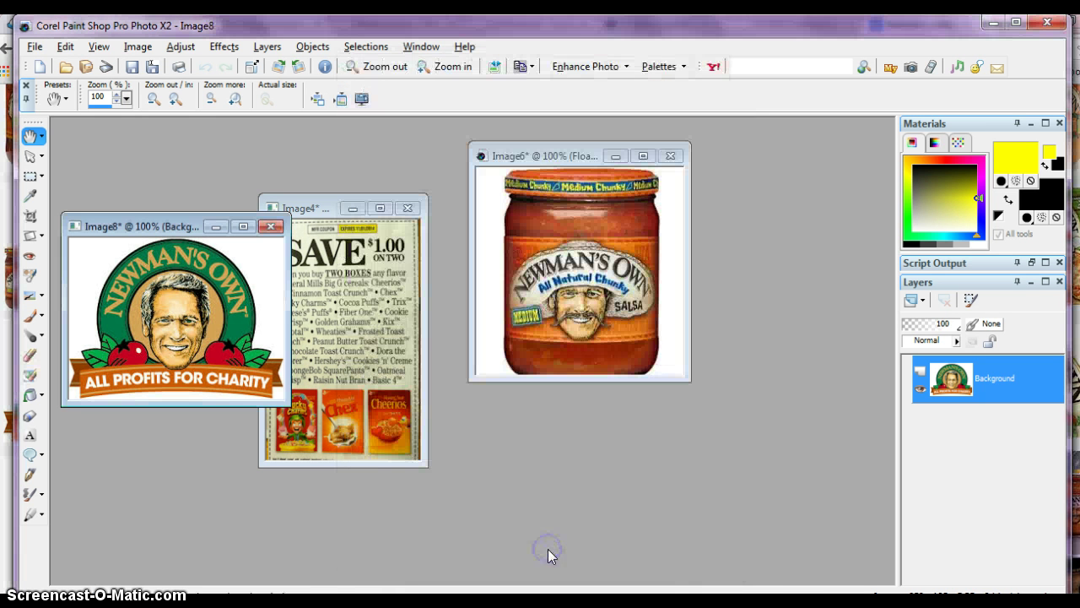
Copy the logo image, then undo the salsa jar paste in Image6.
right_click(162, 278)
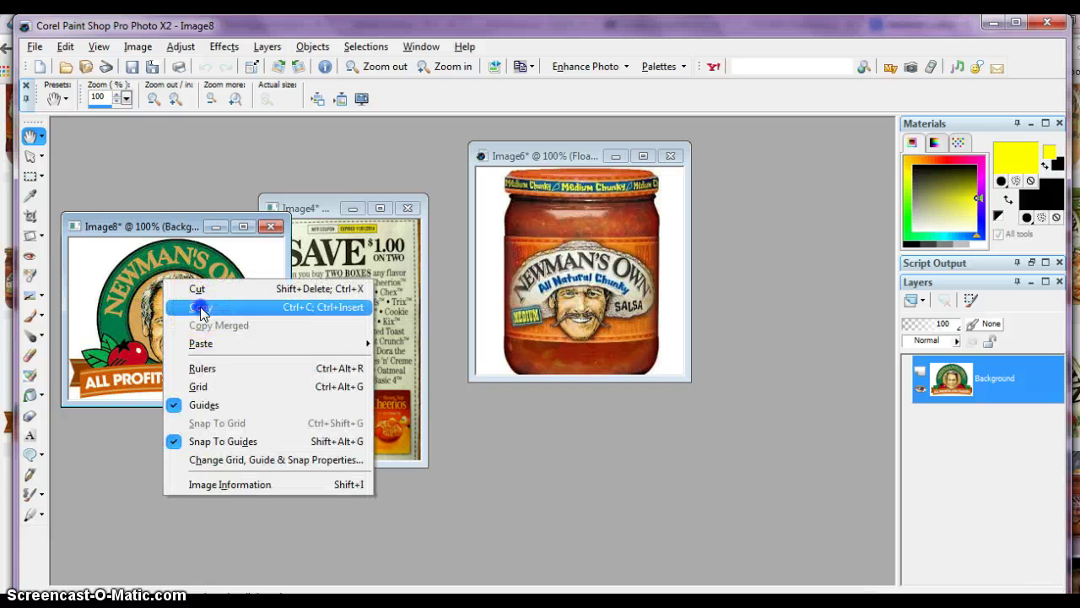
click(201, 307)
click(556, 158)
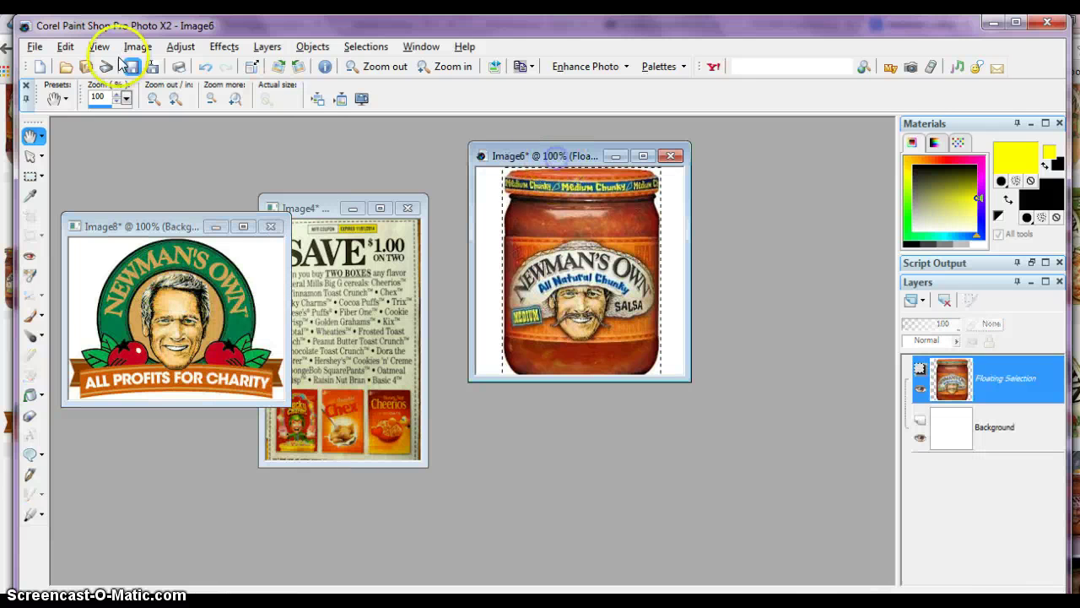
click(64, 49)
click(76, 66)
Paste the logo into Image6 as a new selection and drop it onto the white background.
right_click(525, 194)
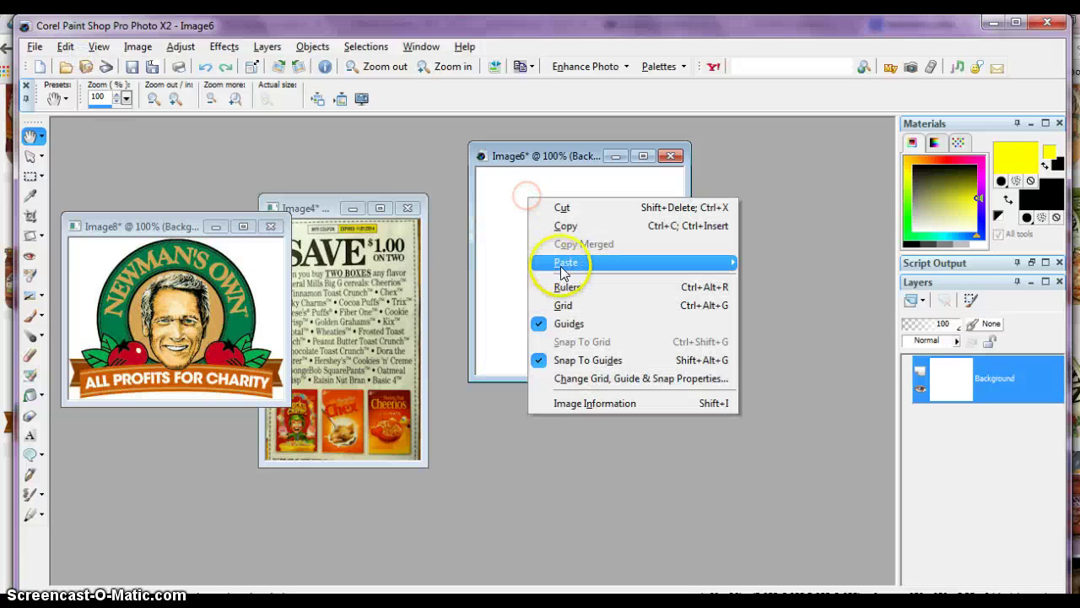
mouse_move(564, 267)
click(777, 297)
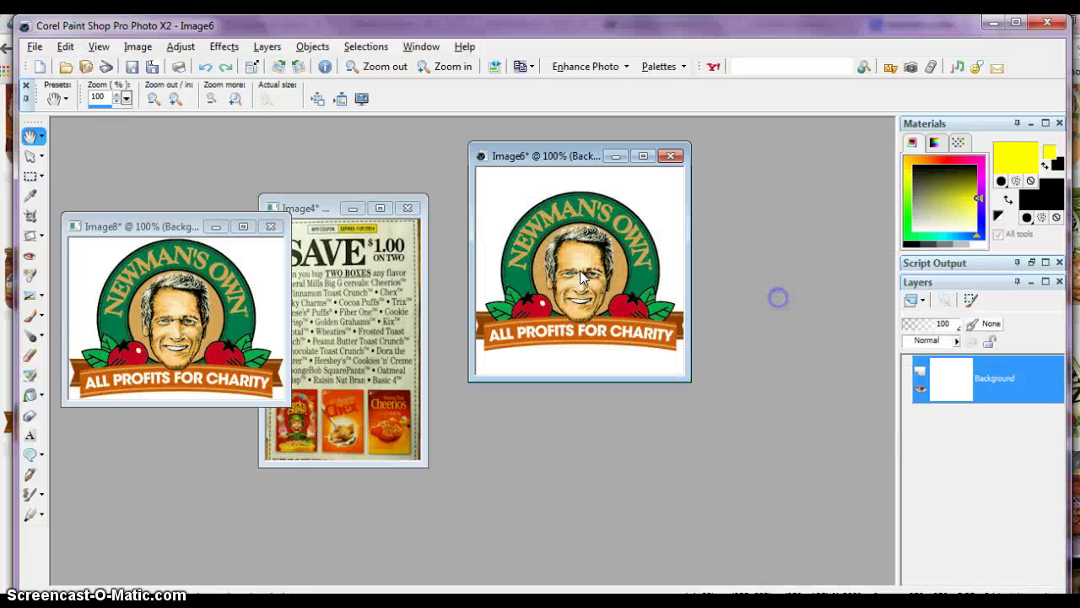
click(580, 270)
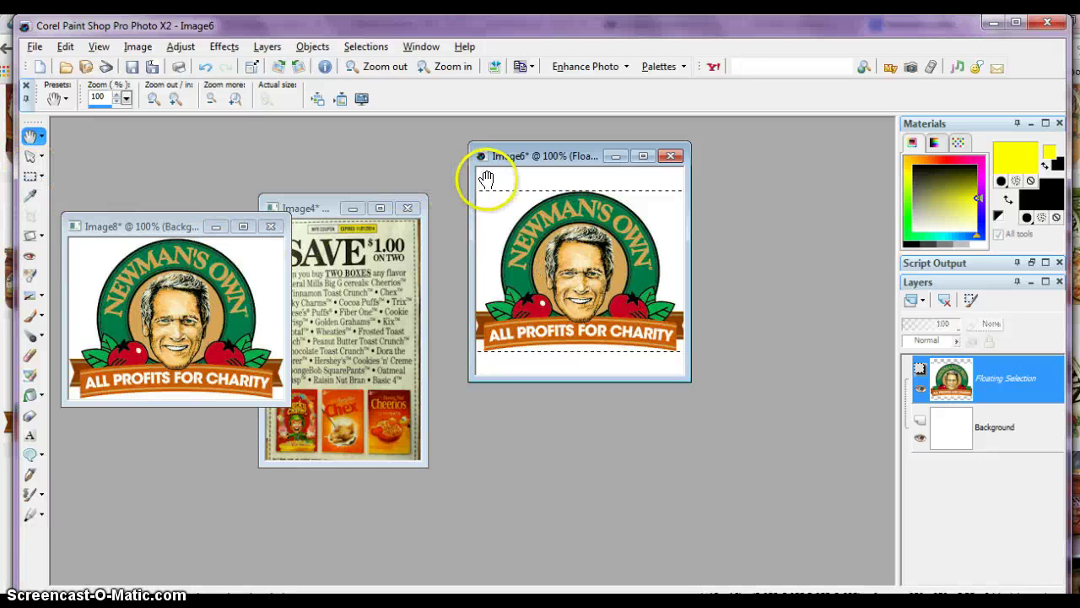
click(30, 176)
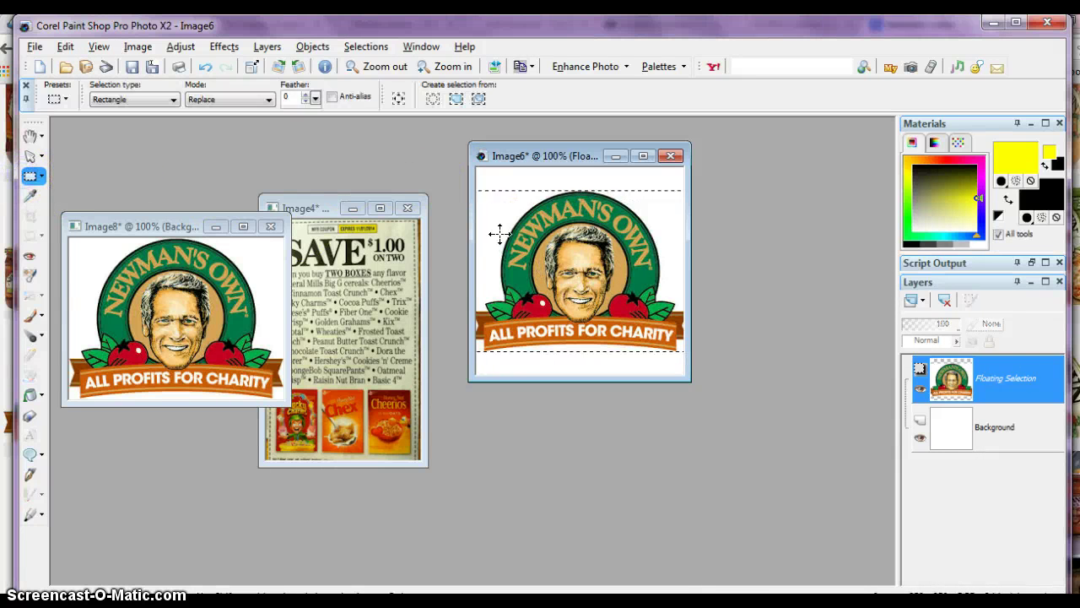
click(525, 271)
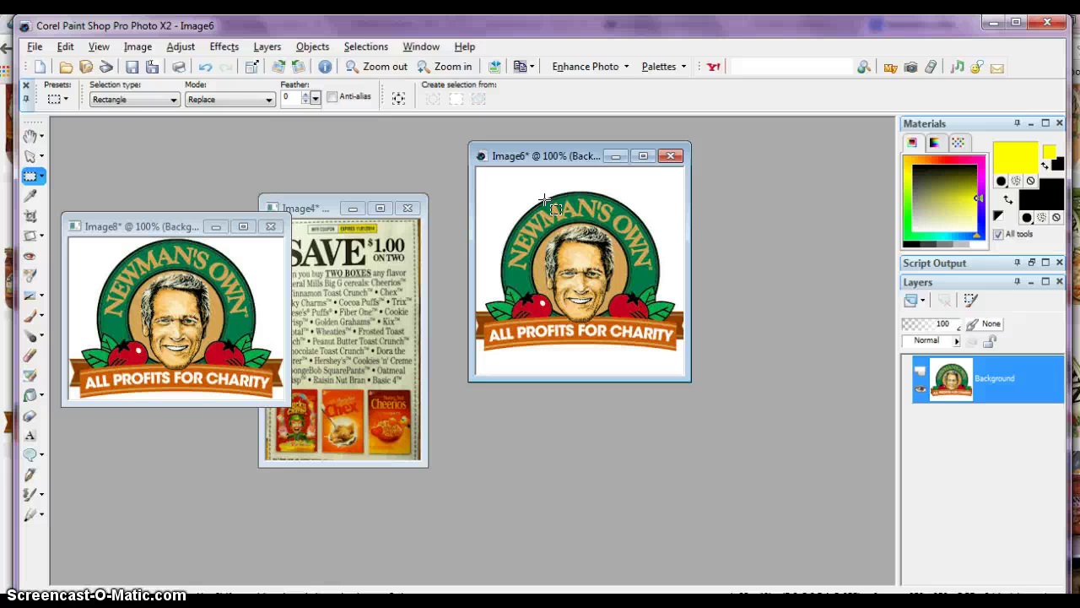
click(343, 131)
Create a new 250 × 250 pixel image, Image9.
click(34, 46)
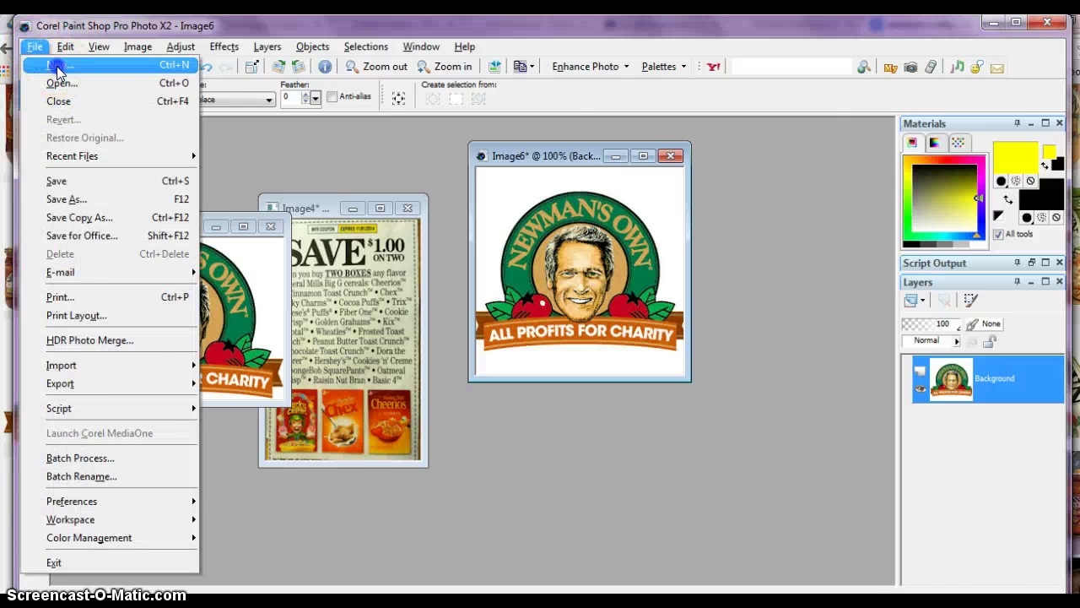
click(57, 65)
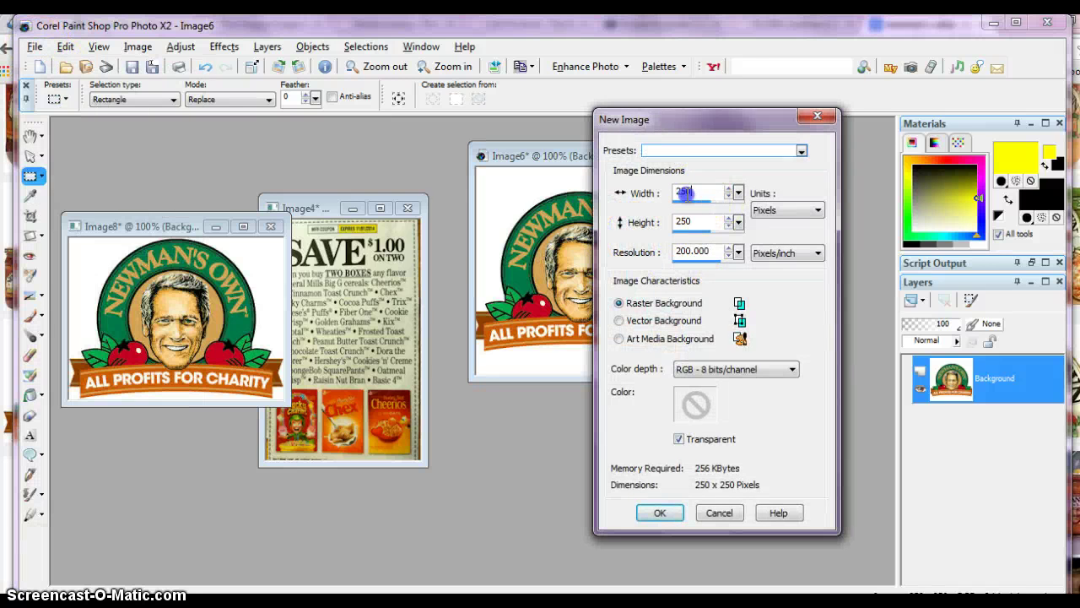
text(250)
key(Tab)
text(250)
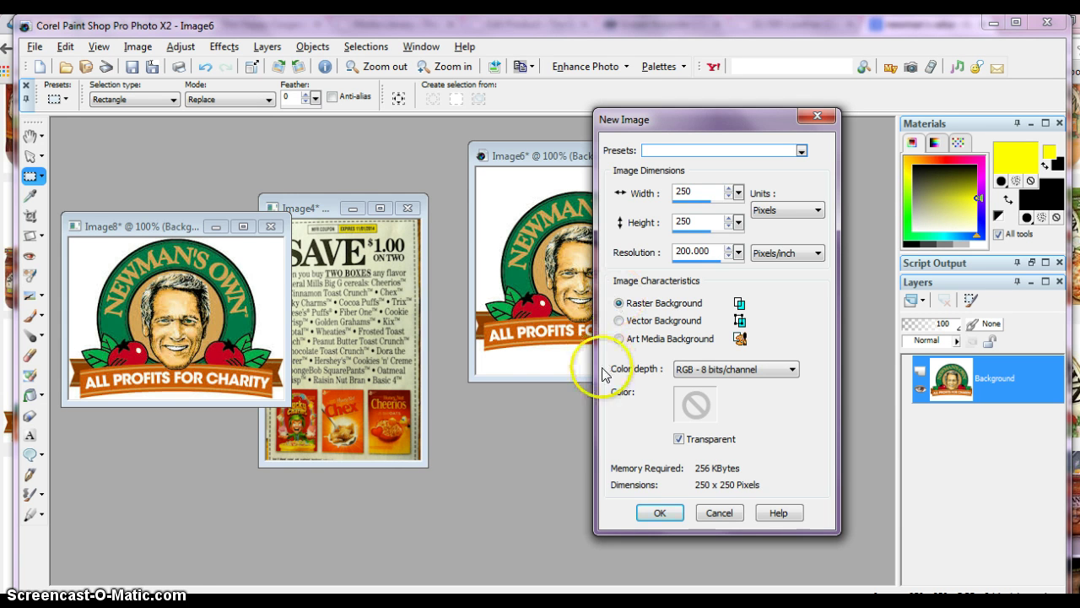
click(650, 513)
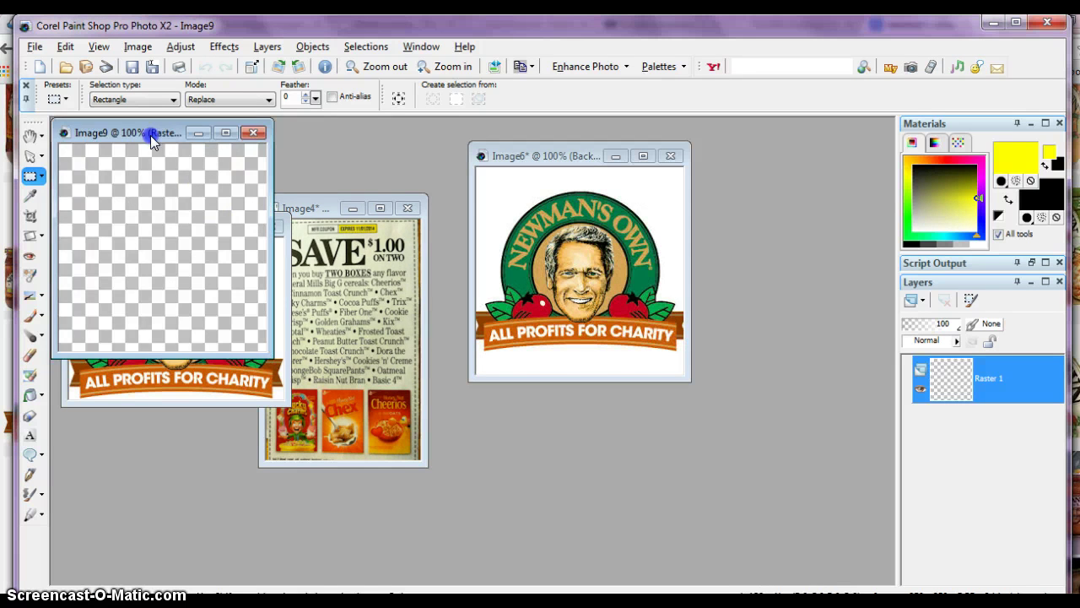
drag(152, 132, 299, 148)
Flatten Image9 with Merge All so it has a white background.
click(266, 46)
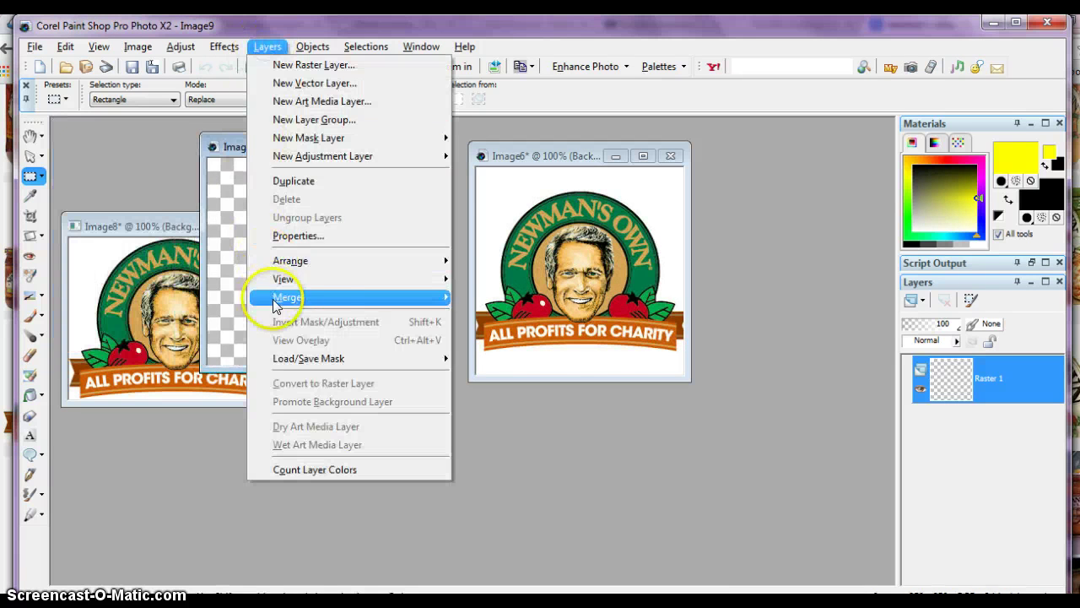
mouse_move(287, 297)
click(483, 316)
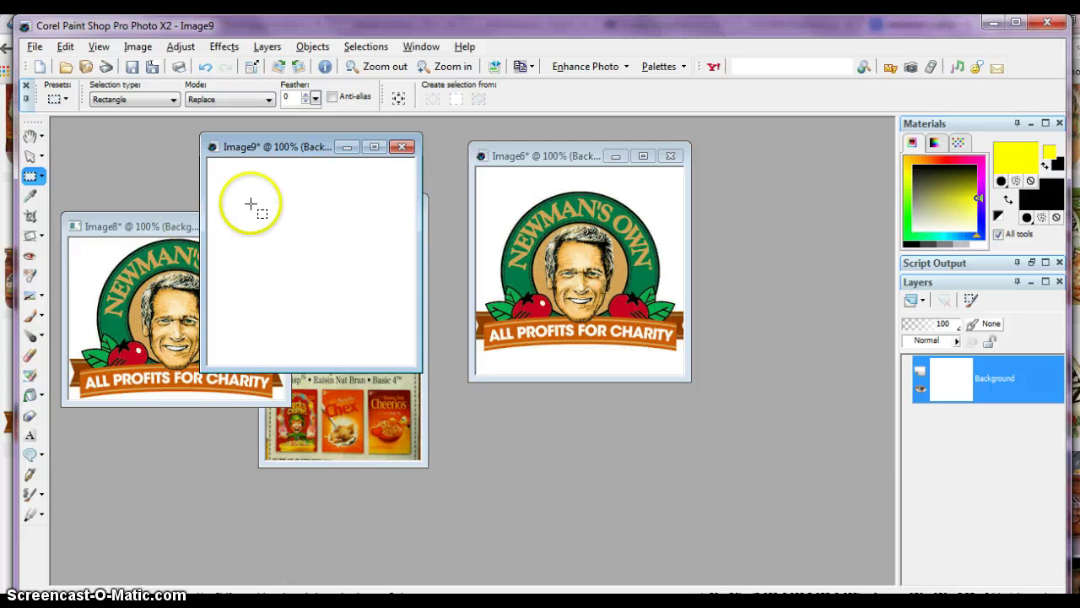
click(29, 135)
click(308, 422)
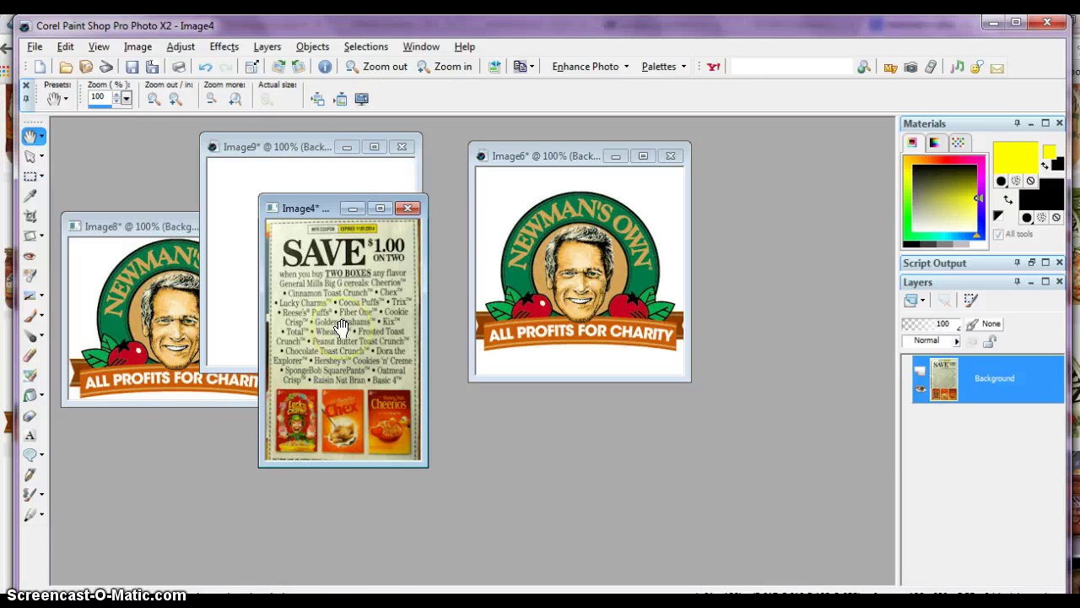
scroll(342, 327, up, 1)
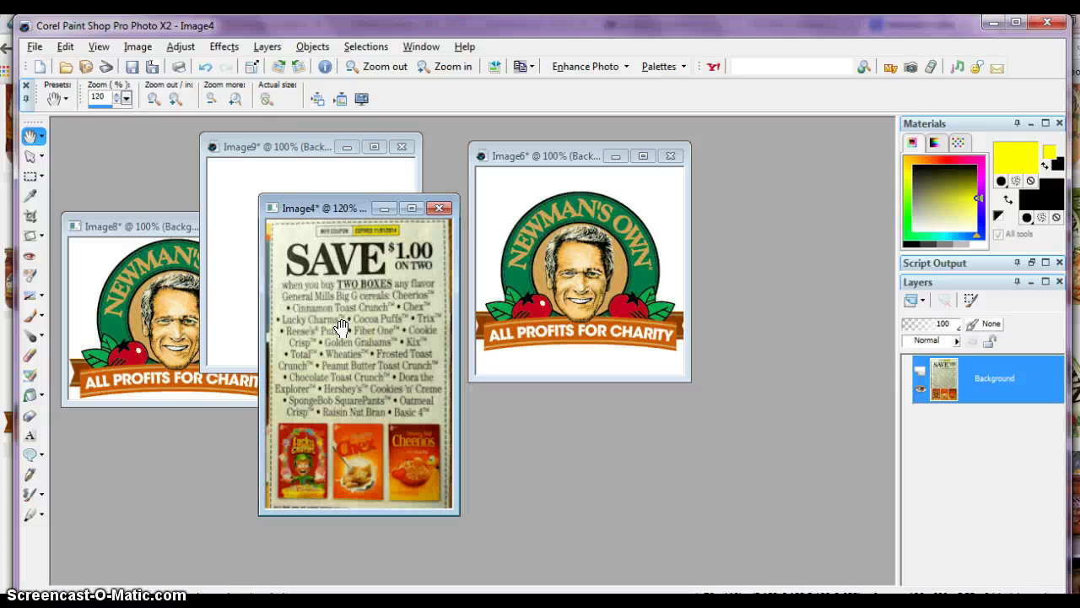
click(272, 152)
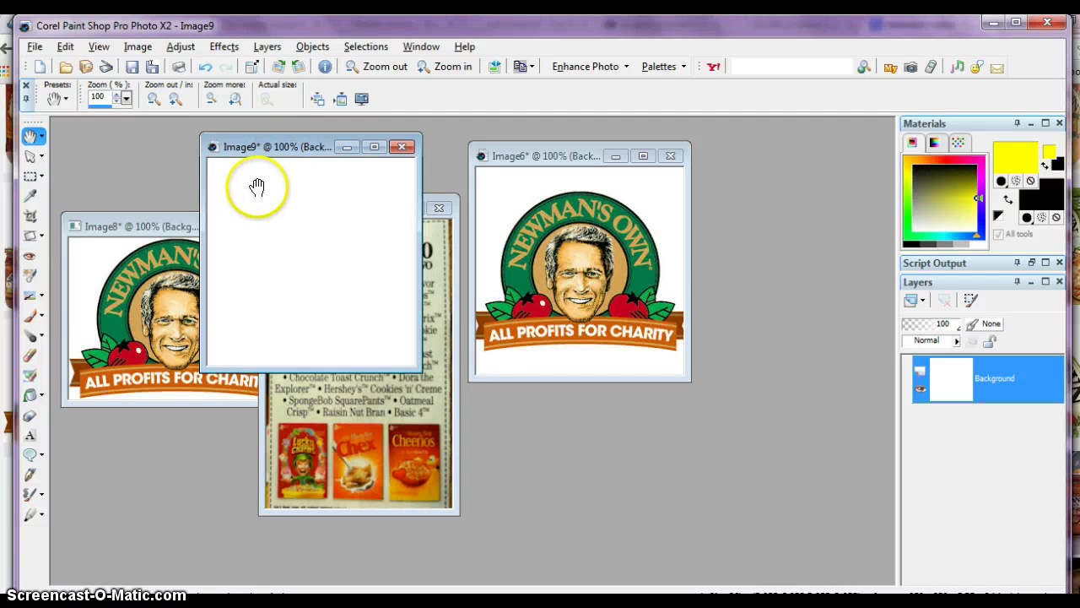